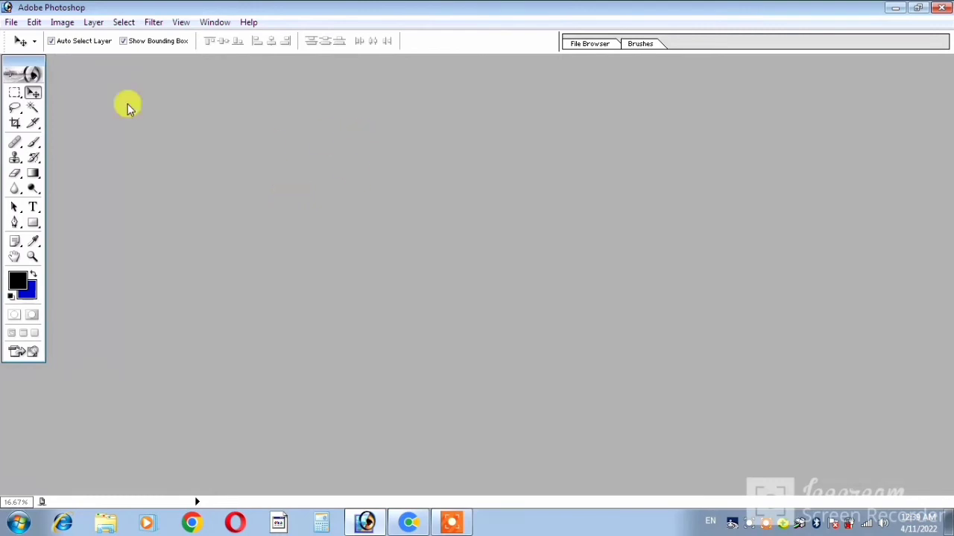
Step: Open the portrait JPEG from the Desktop folder
{"action": "left_click", "coordinate": [11, 22]}
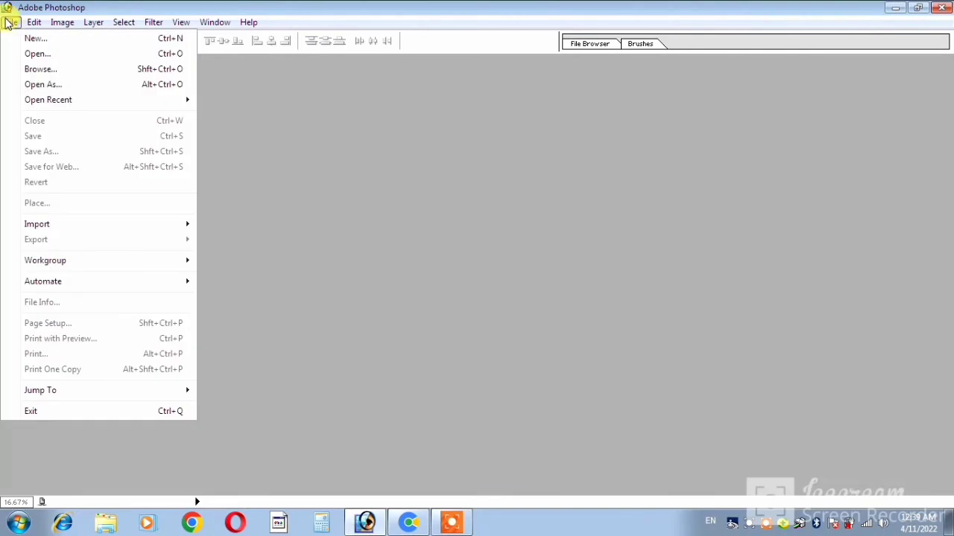
{"action": "left_click", "coordinate": [38, 55]}
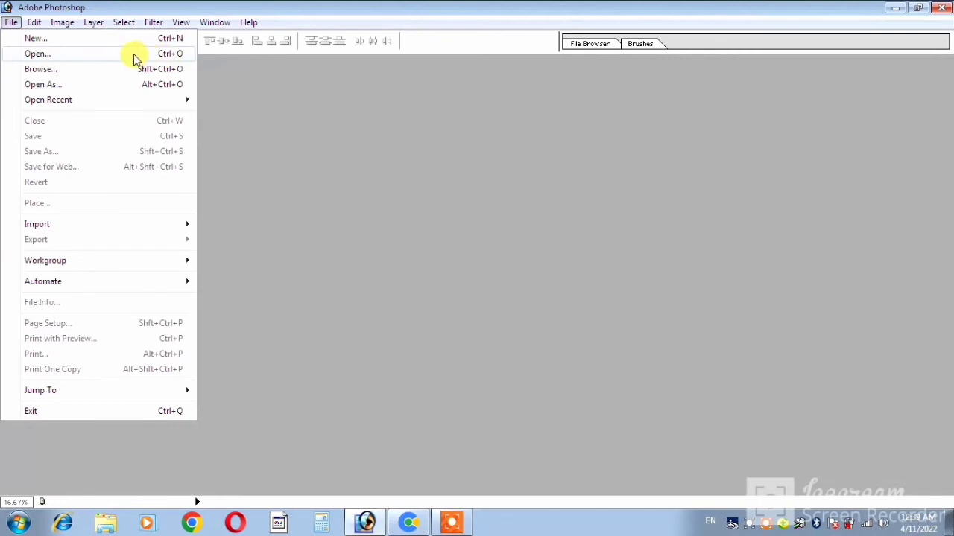
{"action": "key", "text": "Escape"}
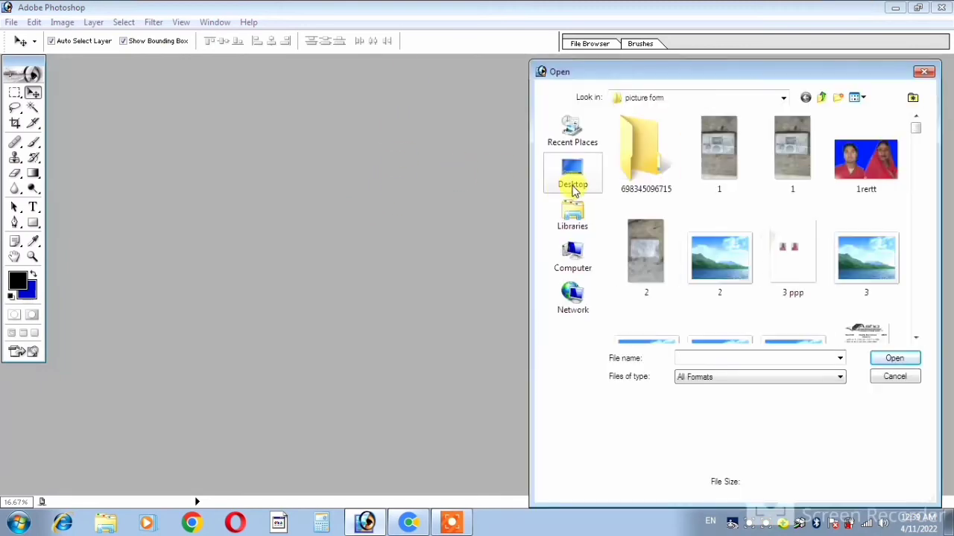
{"action": "left_click", "coordinate": [574, 181]}
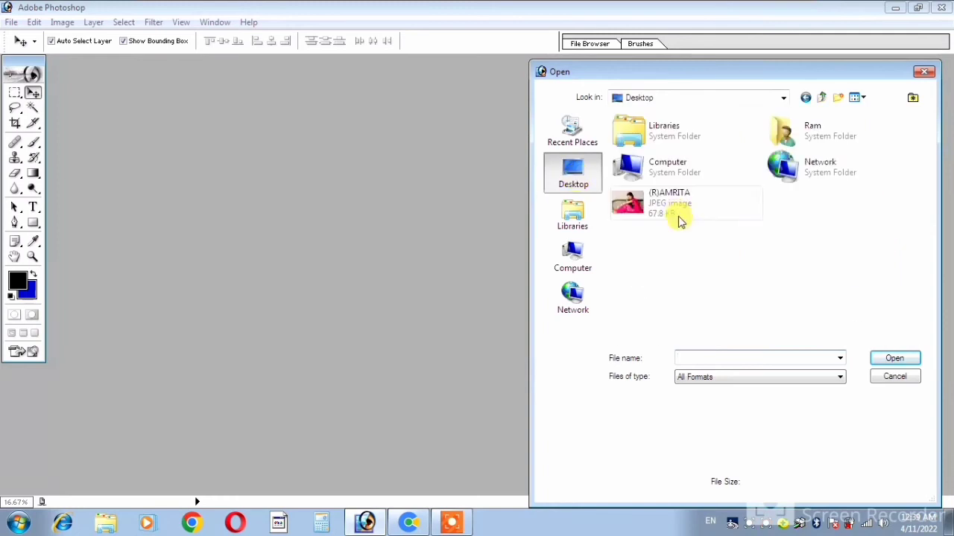
{"action": "left_click_drag", "start_coordinate": [918, 142], "coordinate": [922, 257]}
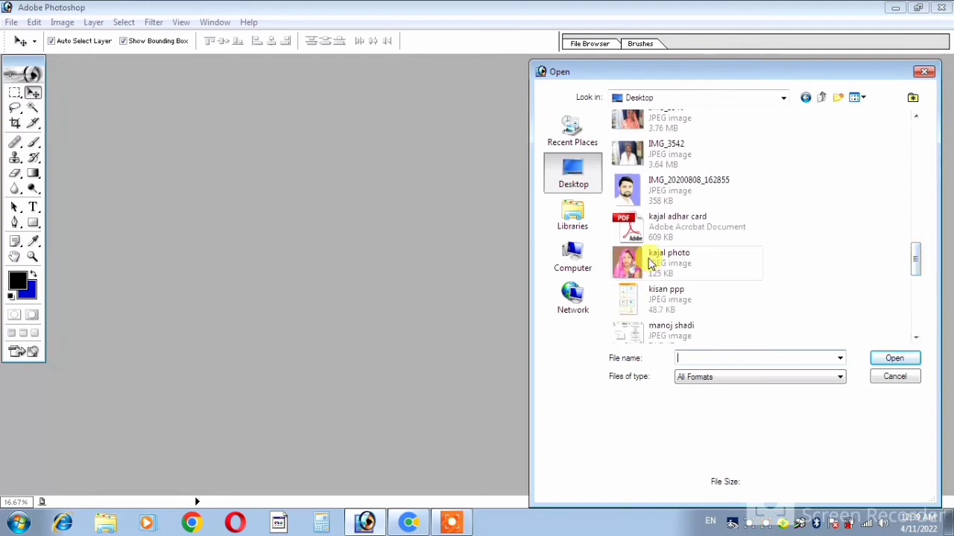
{"action": "left_click", "coordinate": [650, 262]}
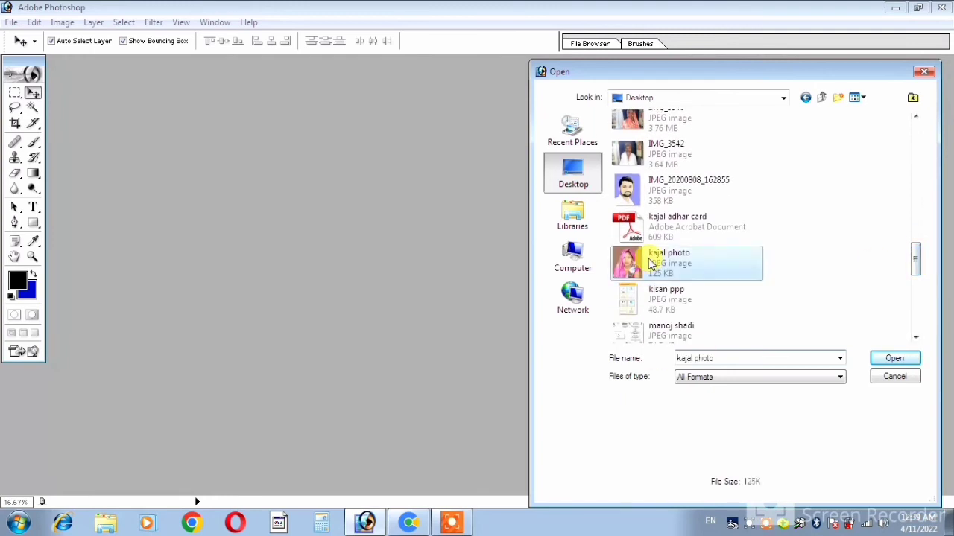
{"action": "left_click", "coordinate": [893, 360]}
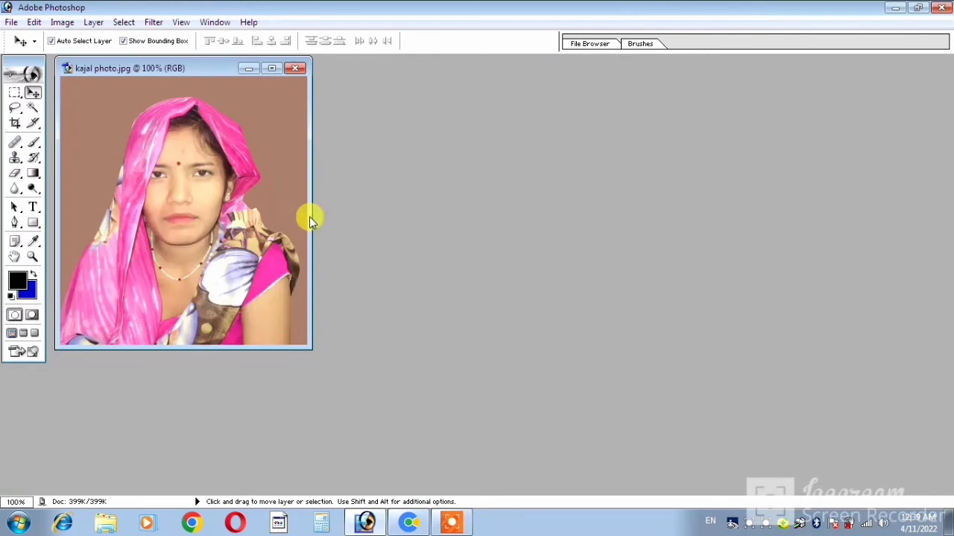
Step: Reposition the photo window and set the Crop tool to 3 cm × 3.5 cm at 300 pixels/inch
{"action": "mouse_move", "coordinate": [148, 68]}
{"action": "left_mouse_down"}
{"action": "mouse_move", "coordinate": [184, 99]}
{"action": "mouse_move", "coordinate": [210, 106]}
{"action": "left_mouse_up"}
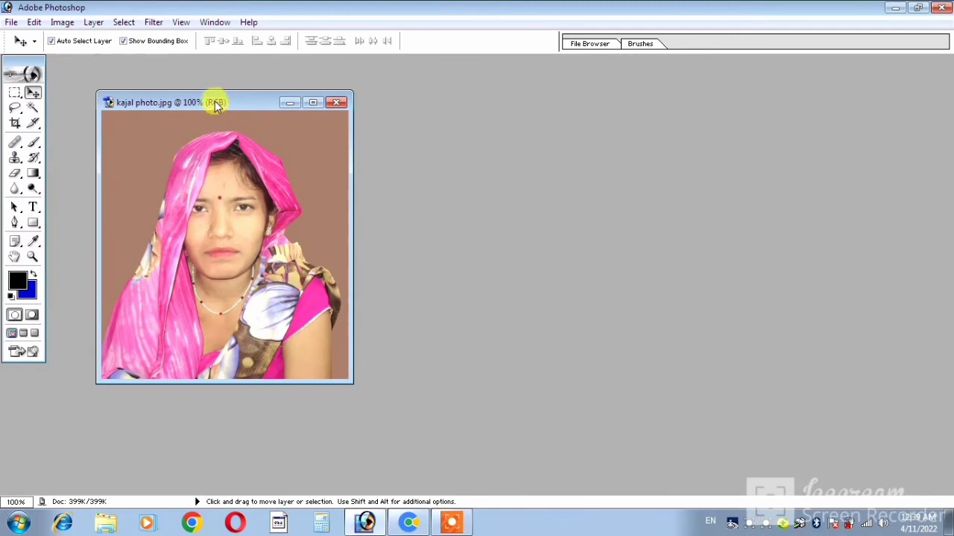
{"action": "left_click_drag", "start_coordinate": [215, 105], "coordinate": [209, 106]}
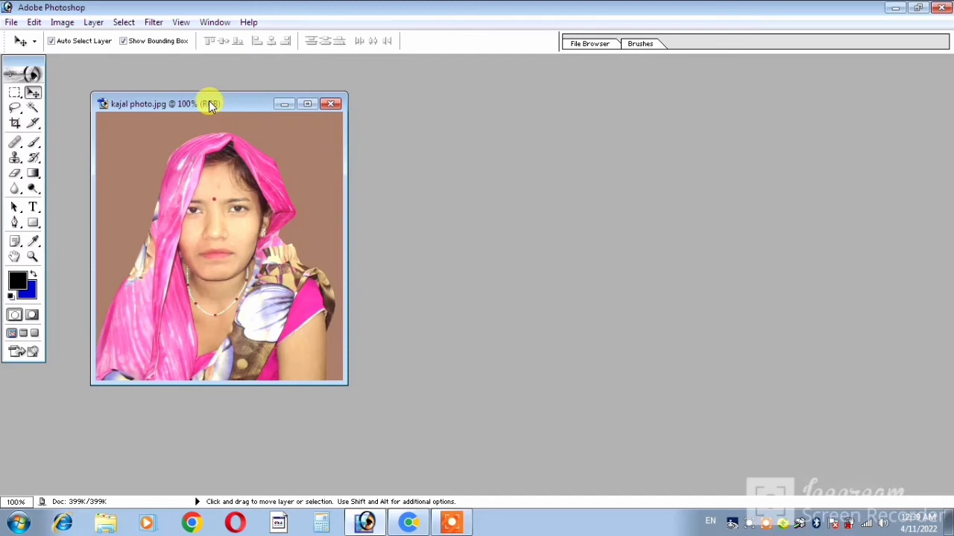
{"action": "left_click_drag", "start_coordinate": [209, 105], "coordinate": [189, 105]}
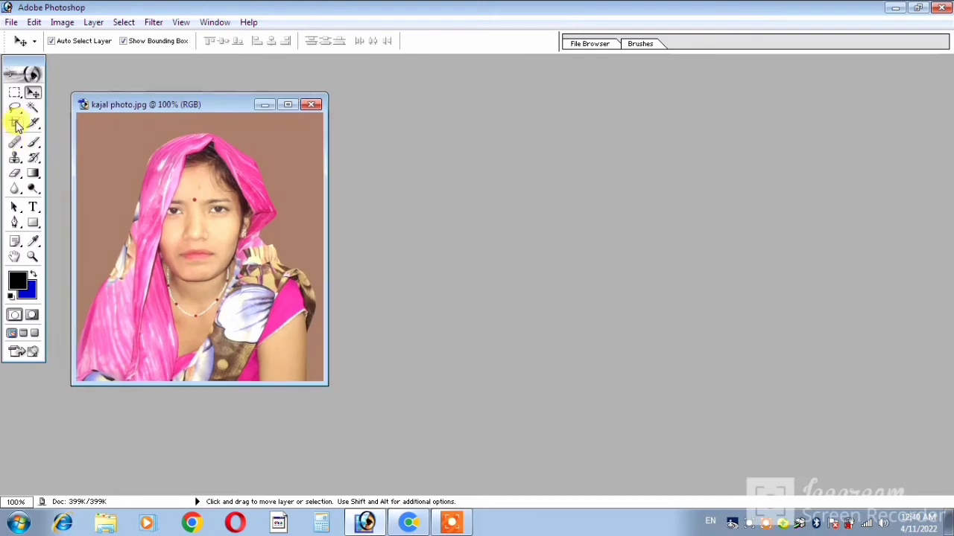
{"action": "left_click", "coordinate": [16, 124]}
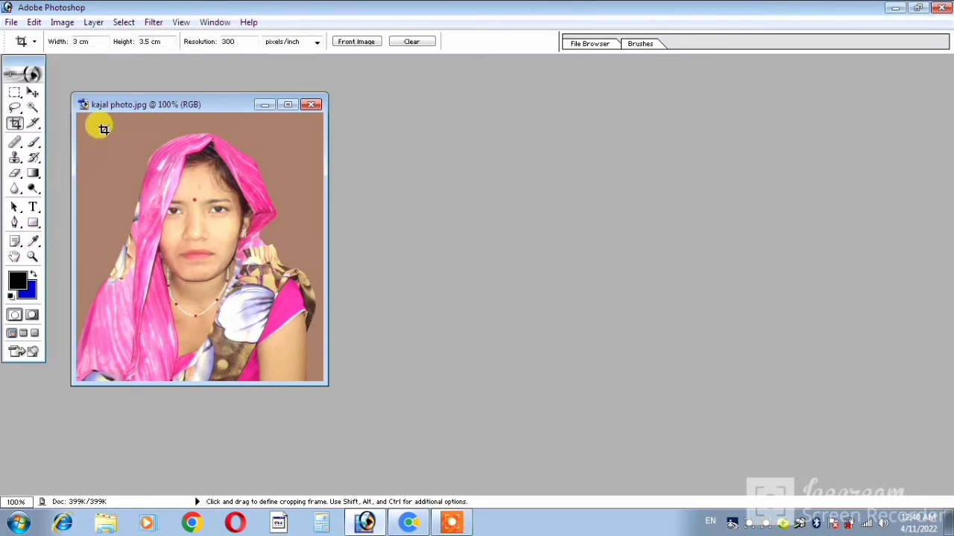
Step: Crop the portrait around the face and shoulders to the 3 × 3.5 cm frame
{"action": "mouse_move", "coordinate": [103, 130]}
{"action": "left_mouse_down"}
{"action": "mouse_move", "coordinate": [197, 219]}
{"action": "mouse_move", "coordinate": [299, 363]}
{"action": "left_mouse_up"}
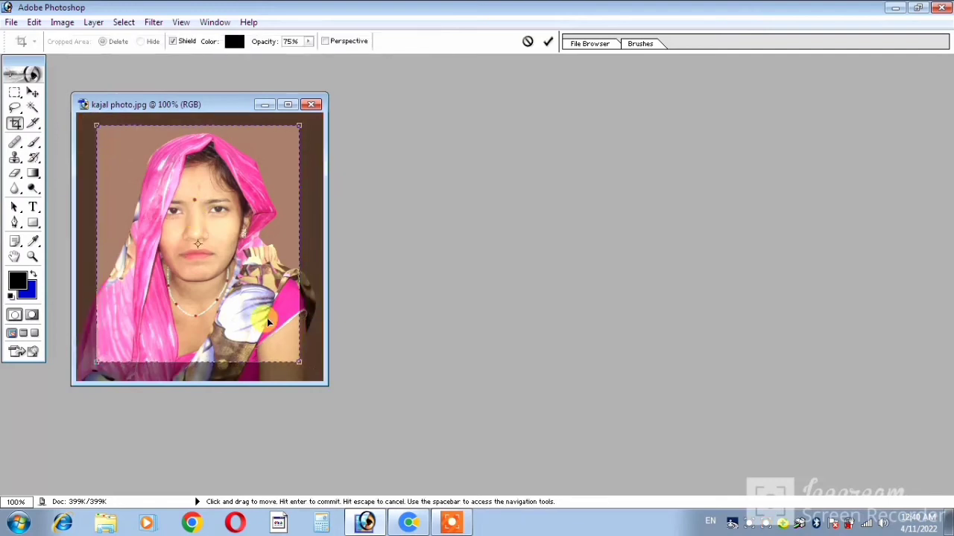
{"action": "key", "text": "Return"}
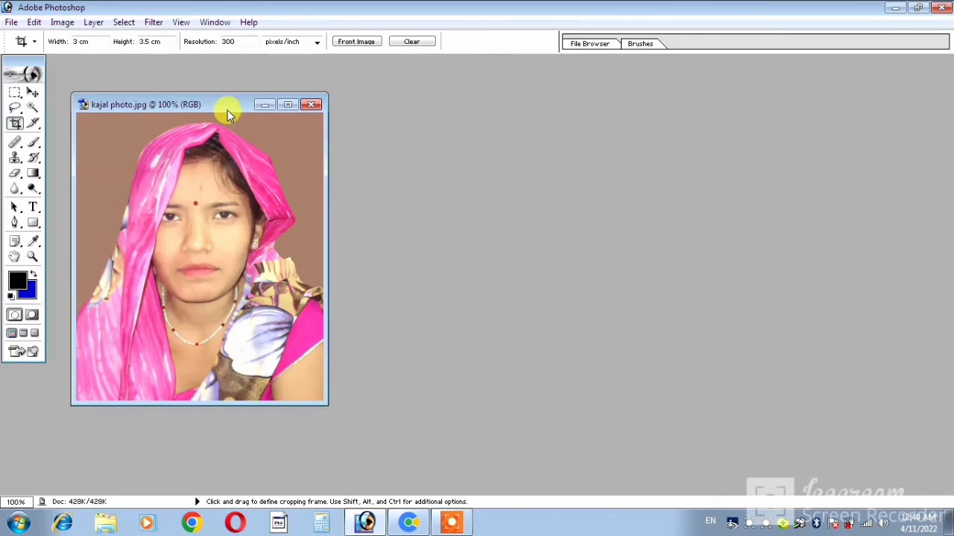
{"action": "left_click_drag", "start_coordinate": [225, 109], "coordinate": [212, 86]}
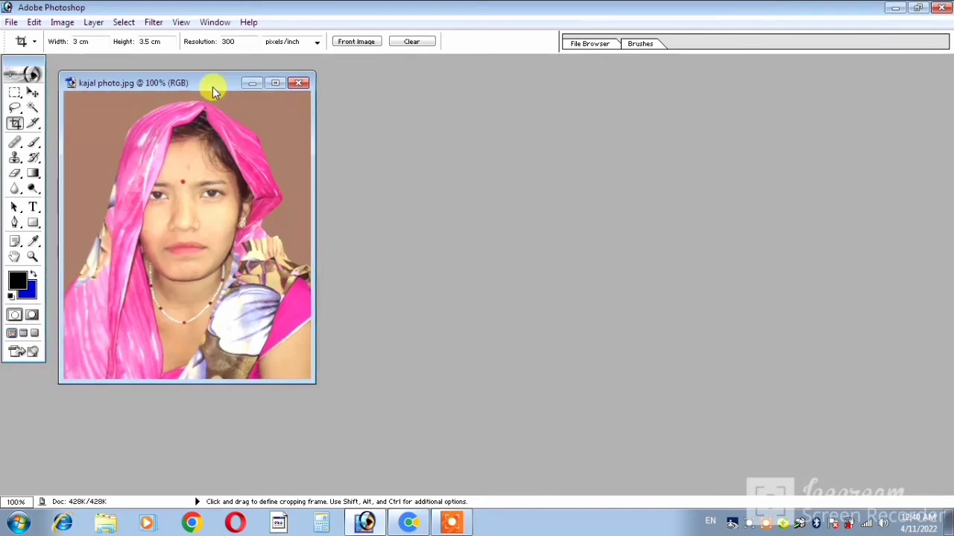
Step: Create a blank white 4 x 6 inch, 300 ppi document and place it right of the photo
{"action": "key", "text": "ctrl+n"}
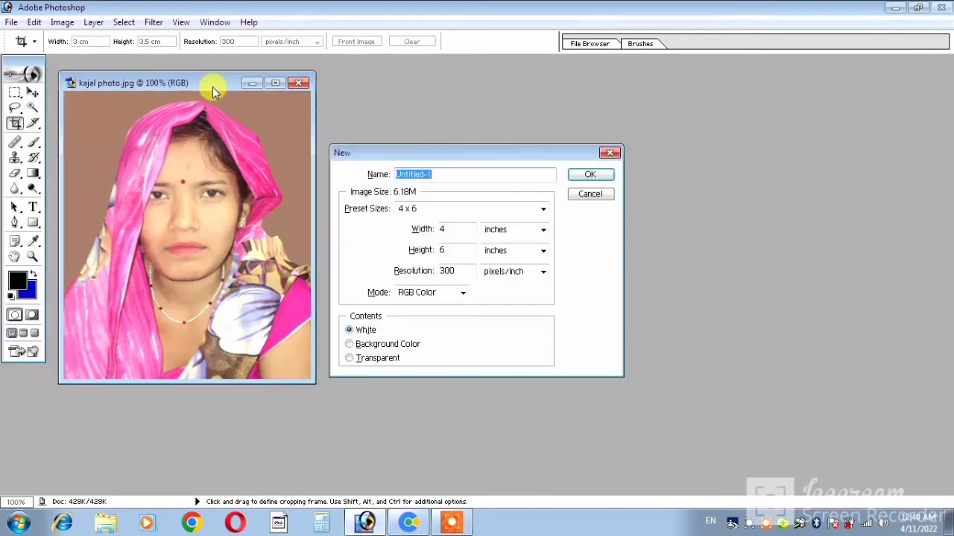
{"action": "left_click", "coordinate": [585, 193]}
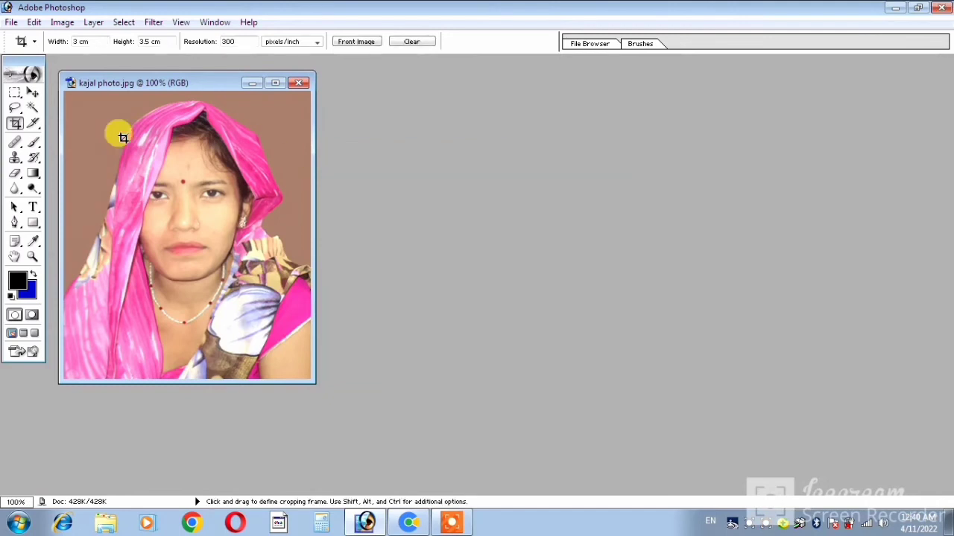
{"action": "left_click", "coordinate": [14, 23]}
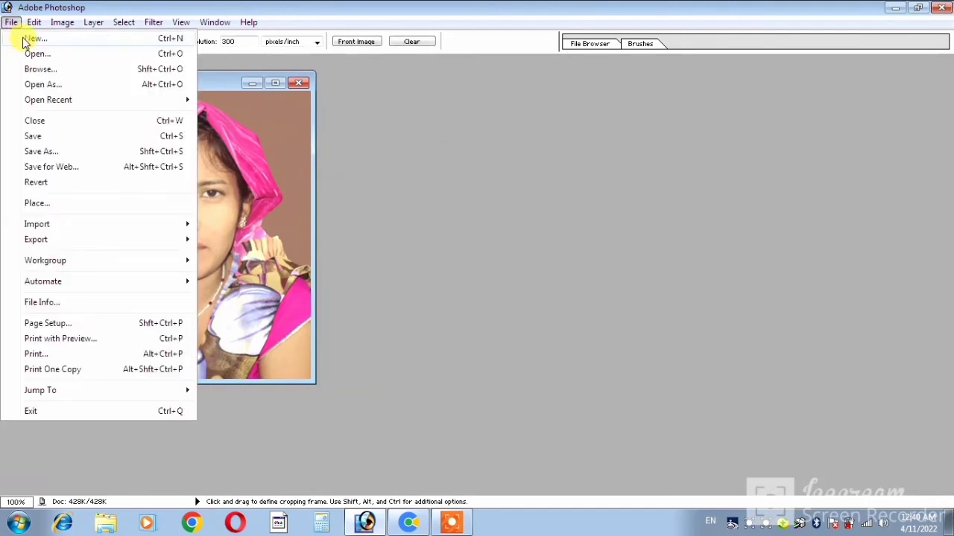
{"action": "left_click", "coordinate": [21, 38]}
{"action": "left_click_drag", "start_coordinate": [405, 153], "coordinate": [407, 146]}
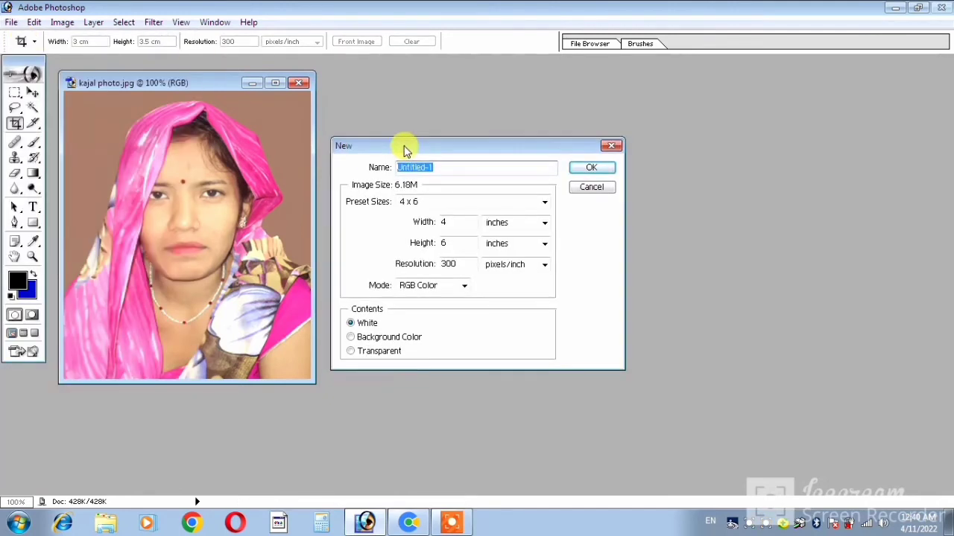
{"action": "left_click", "coordinate": [437, 203]}
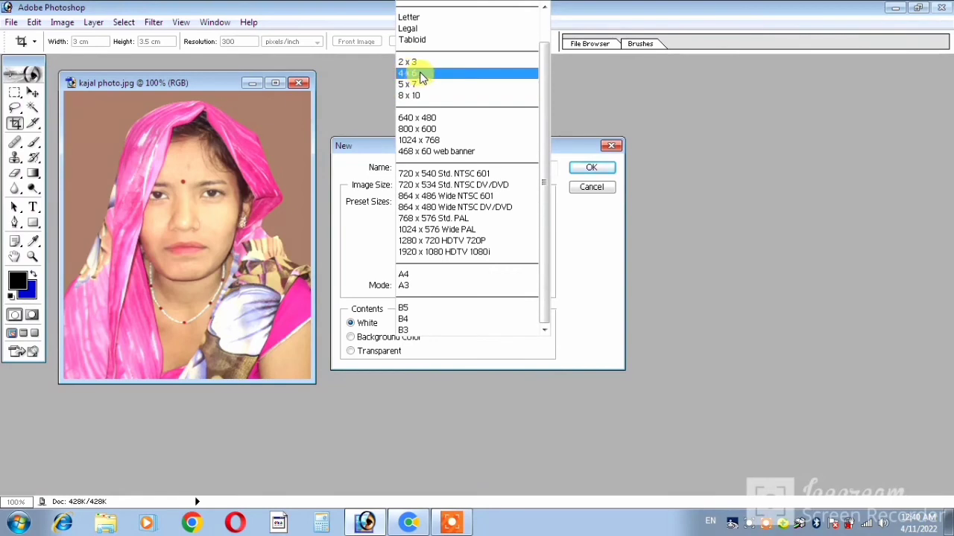
{"action": "left_click", "coordinate": [419, 73]}
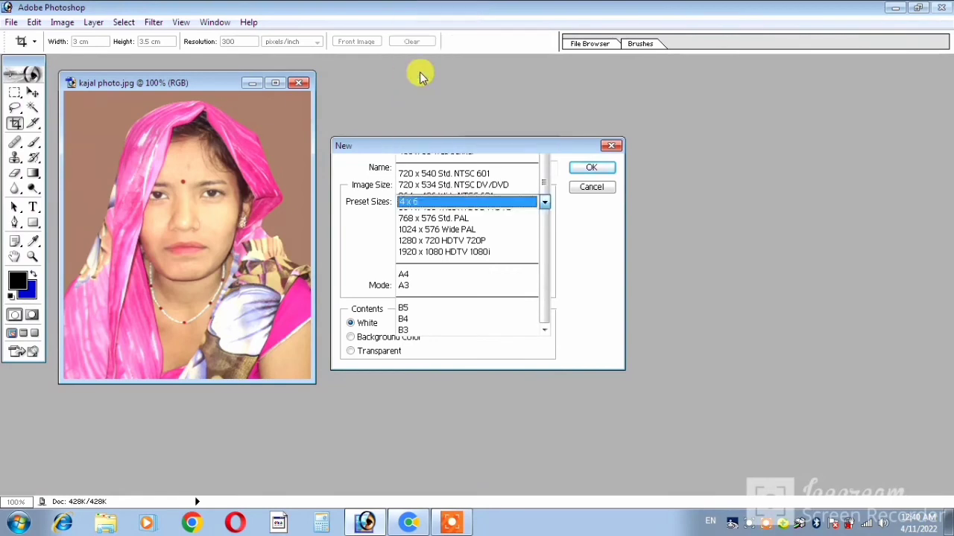
{"action": "left_click", "coordinate": [589, 170]}
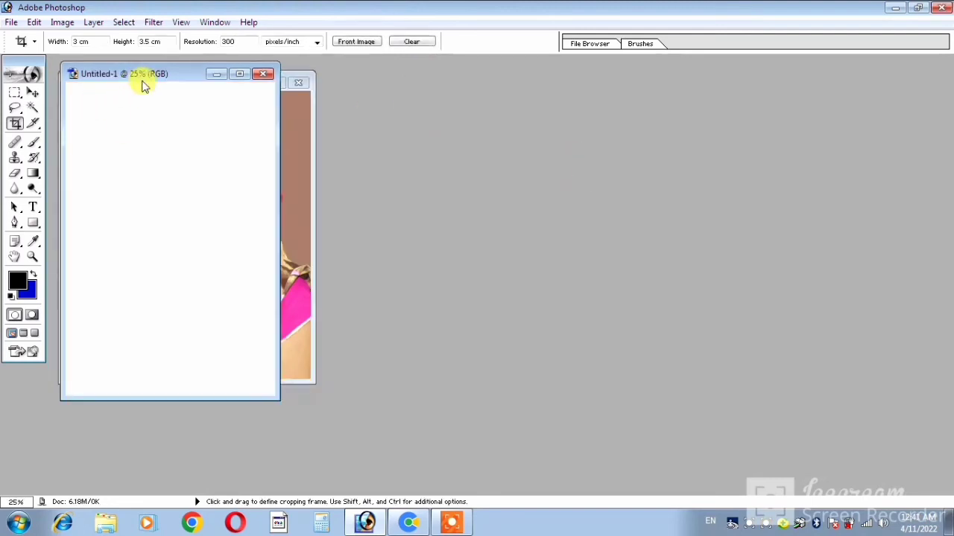
{"action": "left_click_drag", "start_coordinate": [164, 78], "coordinate": [434, 97]}
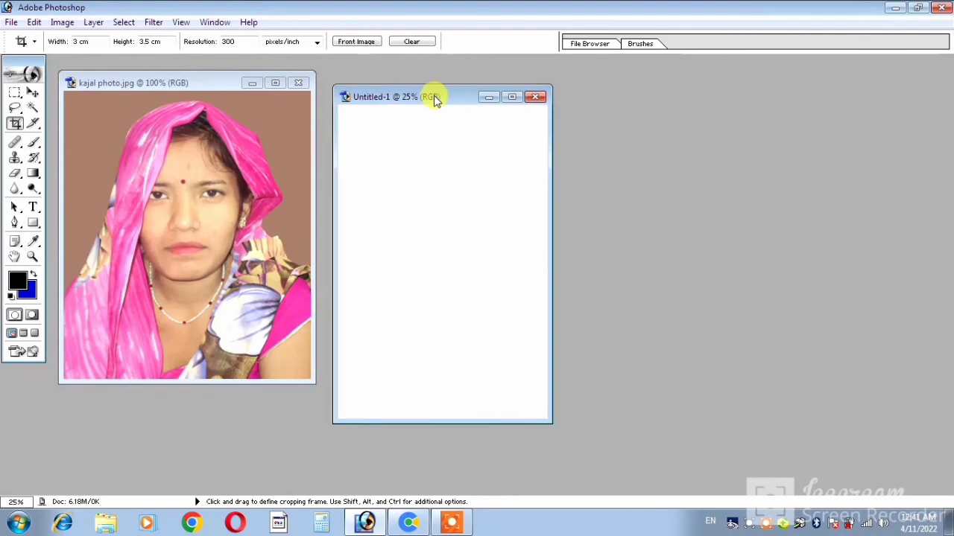
Step: Drag the cropped portrait onto the new sheet's top-left corner as Layer 1
{"action": "key", "text": "v"}
{"action": "left_click", "coordinate": [129, 114]}
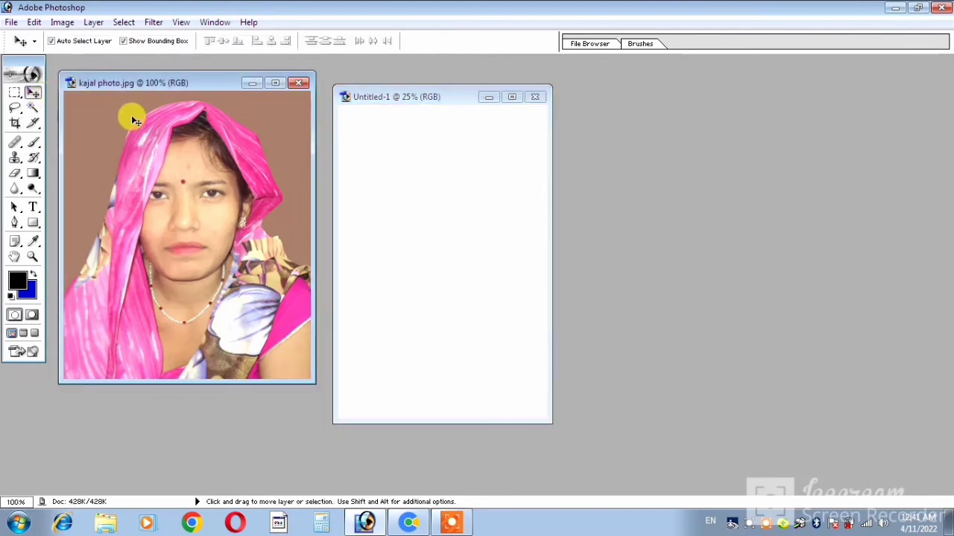
{"action": "mouse_move", "coordinate": [191, 162]}
{"action": "left_mouse_down"}
{"action": "mouse_move", "coordinate": [382, 157]}
{"action": "mouse_move", "coordinate": [369, 125]}
{"action": "left_mouse_up"}
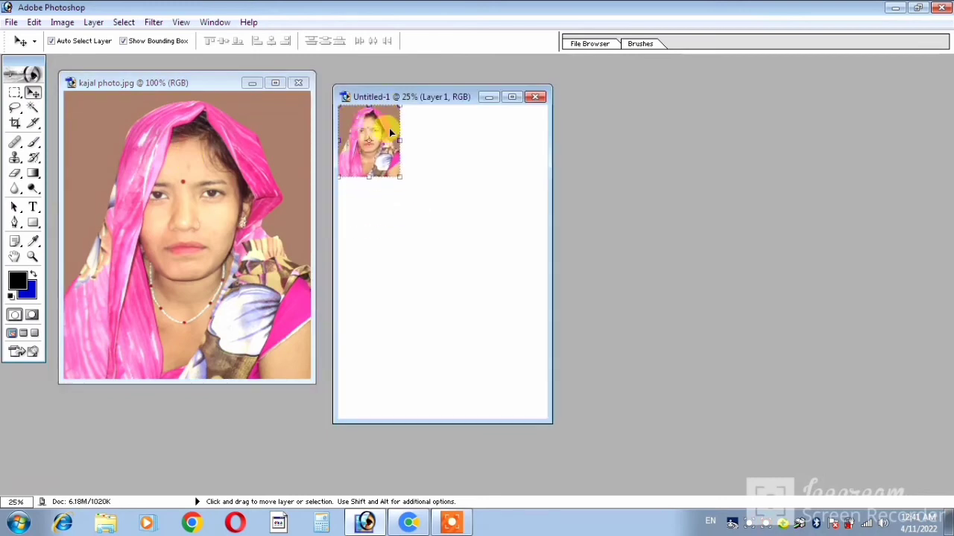
Step: Outline the photo with a 4 px black, center-located stroke
{"action": "left_click", "coordinate": [34, 22]}
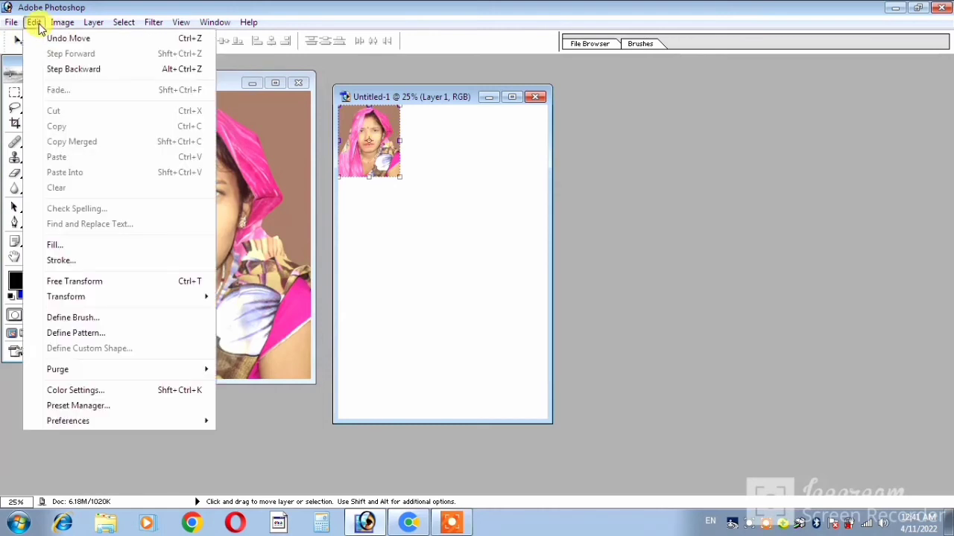
{"action": "left_click", "coordinate": [54, 263]}
{"action": "left_click_drag", "start_coordinate": [412, 158], "coordinate": [486, 177]}
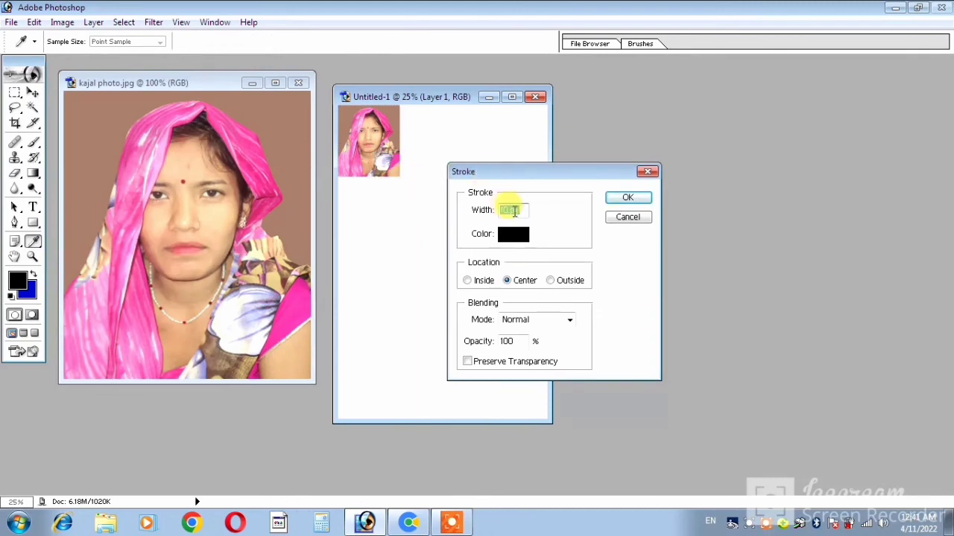
{"action": "type", "text": "4"}
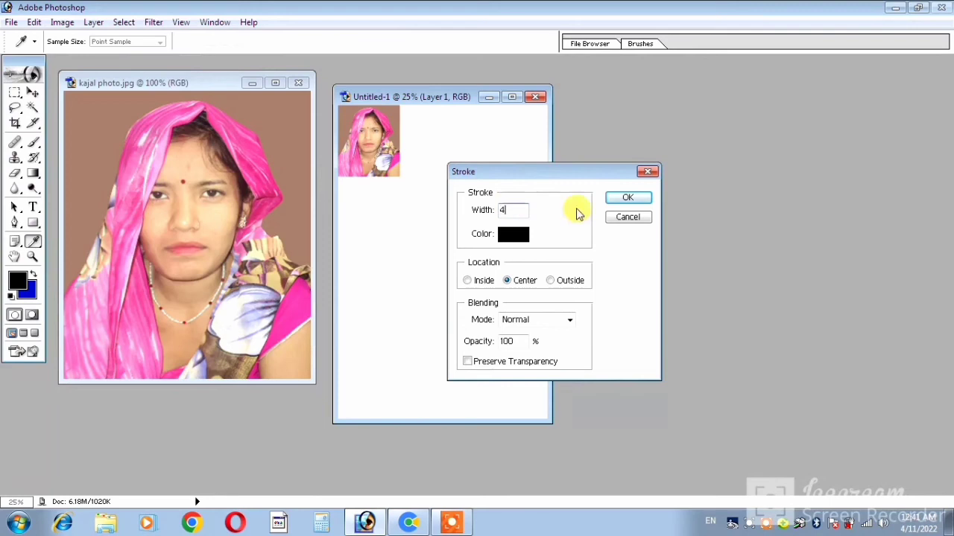
{"action": "left_click", "coordinate": [629, 199]}
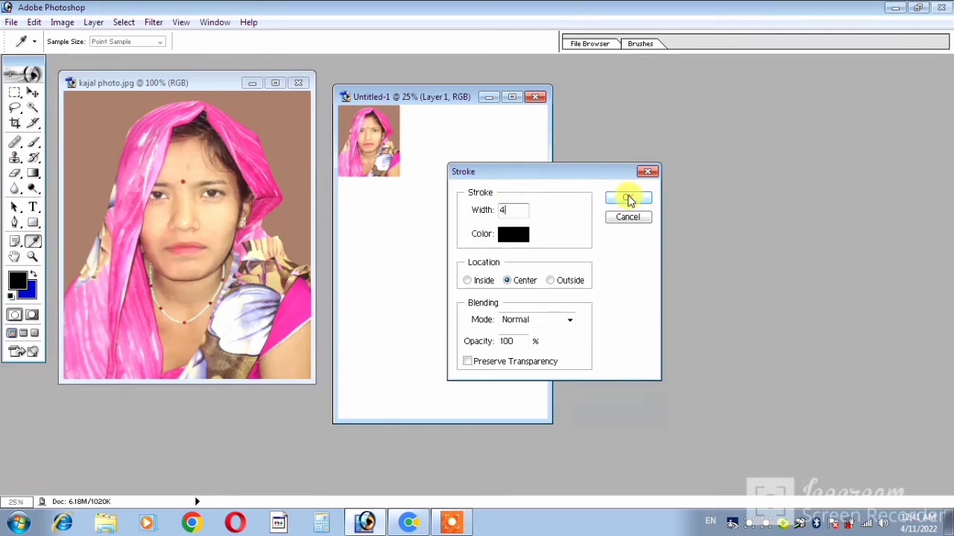
{"action": "key", "text": "v"}
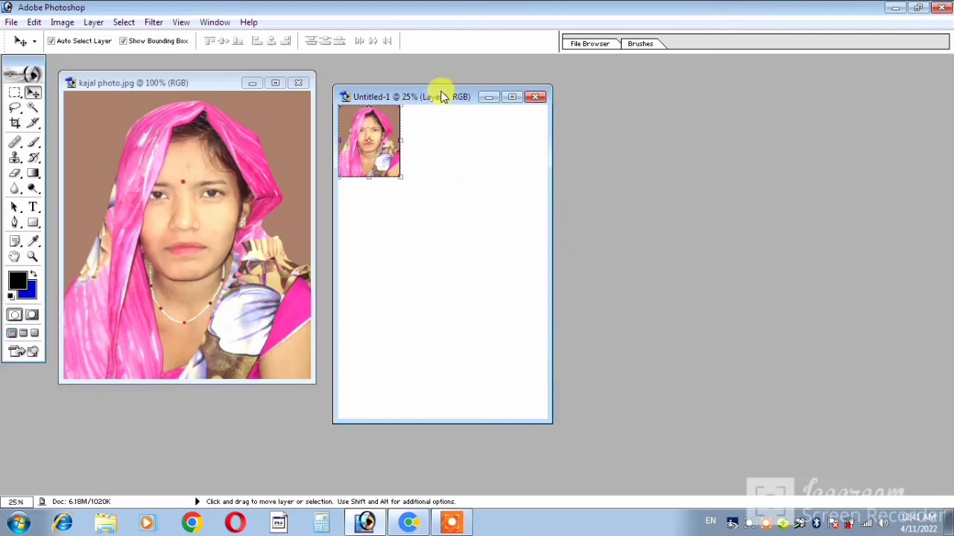
{"action": "left_click_drag", "start_coordinate": [444, 97], "coordinate": [448, 101]}
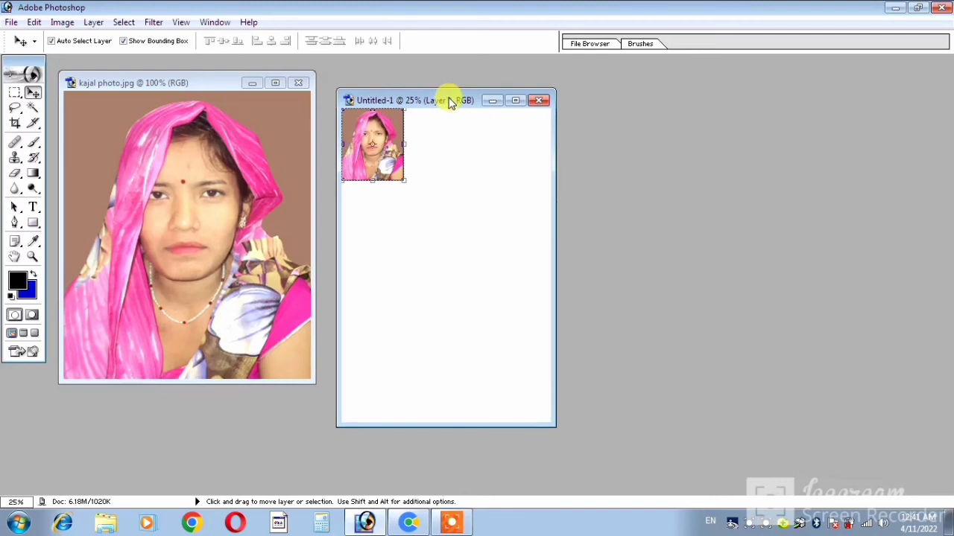
Step: Show the Actions panel at the upper right and enlarge it
{"action": "left_click", "coordinate": [213, 21]}
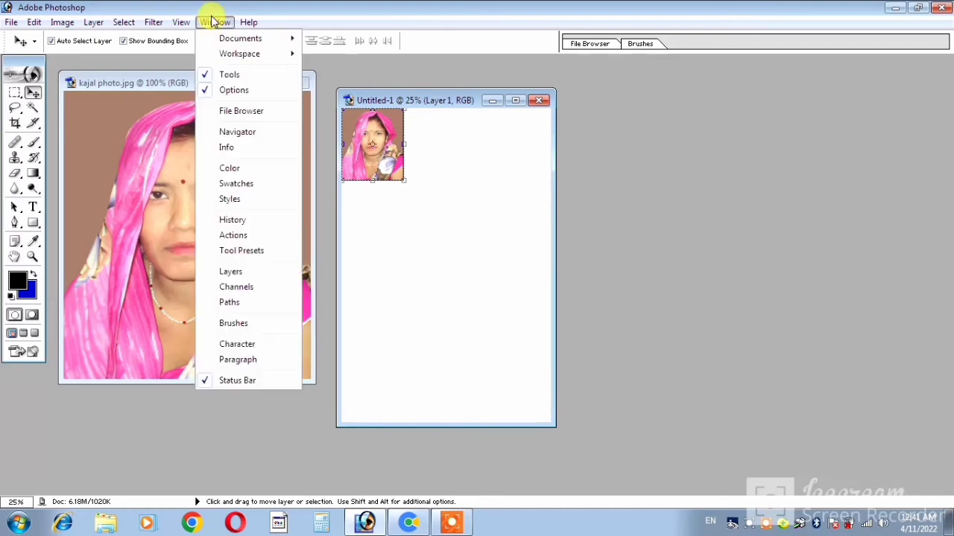
{"action": "left_click", "coordinate": [227, 235]}
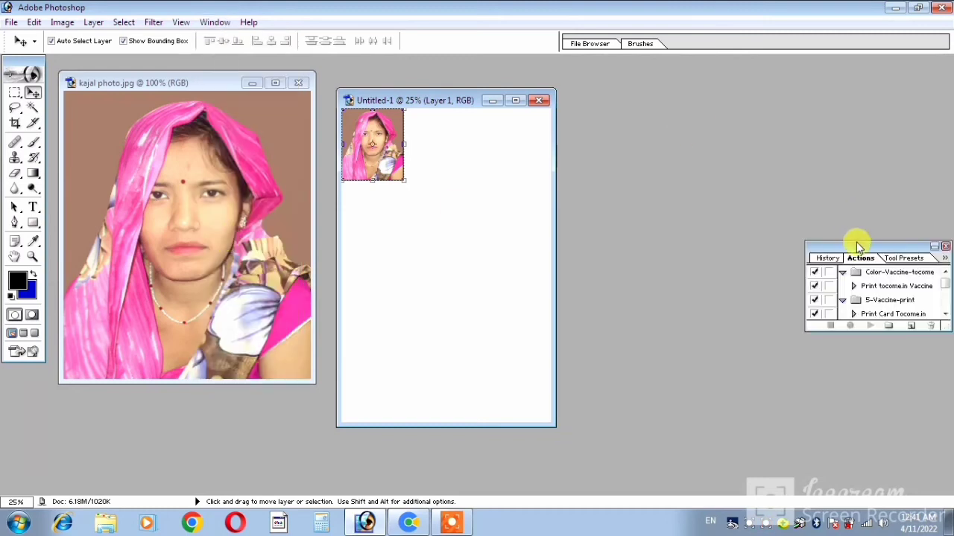
{"action": "left_click_drag", "start_coordinate": [862, 248], "coordinate": [854, 65]}
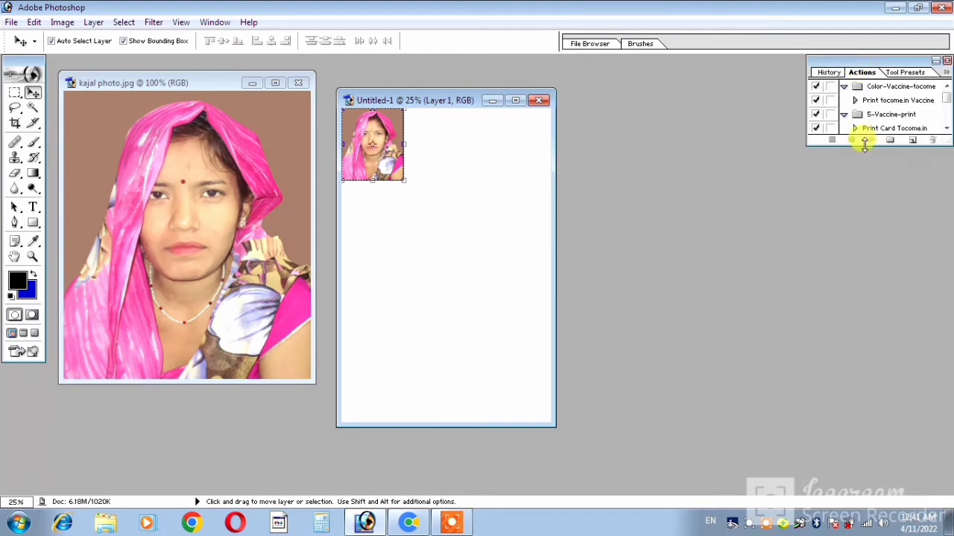
{"action": "left_click_drag", "start_coordinate": [865, 146], "coordinate": [876, 484]}
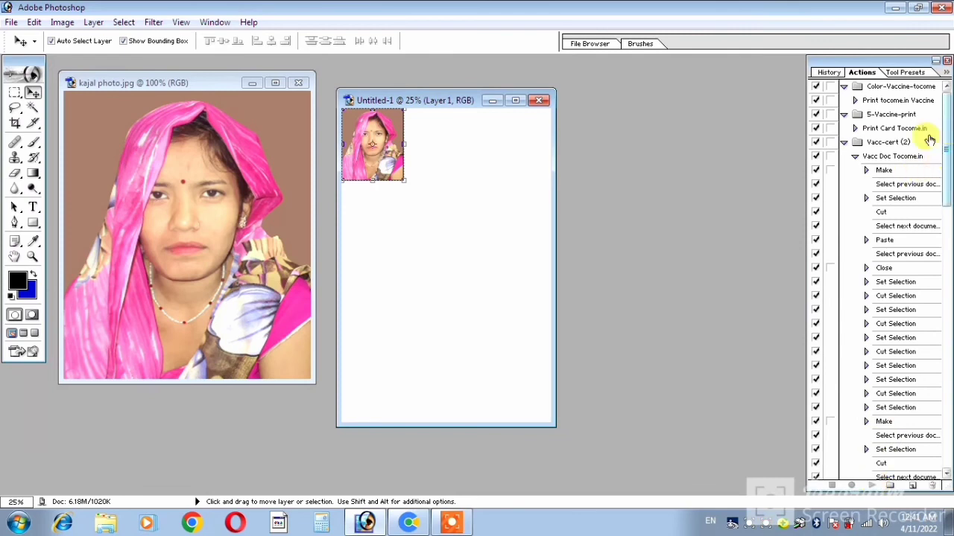
Step: Delete the Vacc-cert (2) action set from the Actions panel
{"action": "left_click", "coordinate": [844, 142]}
{"action": "left_click", "coordinate": [877, 144]}
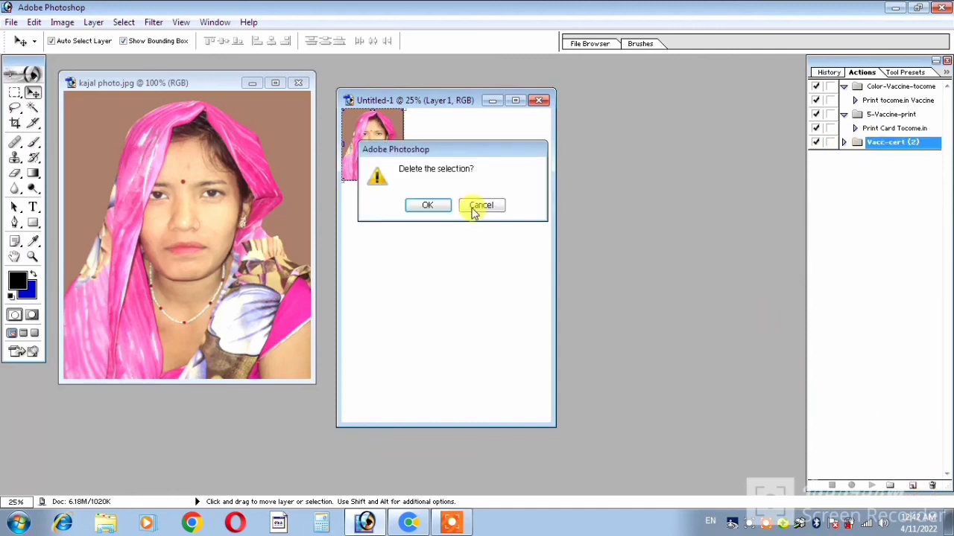
{"action": "left_click", "coordinate": [436, 207]}
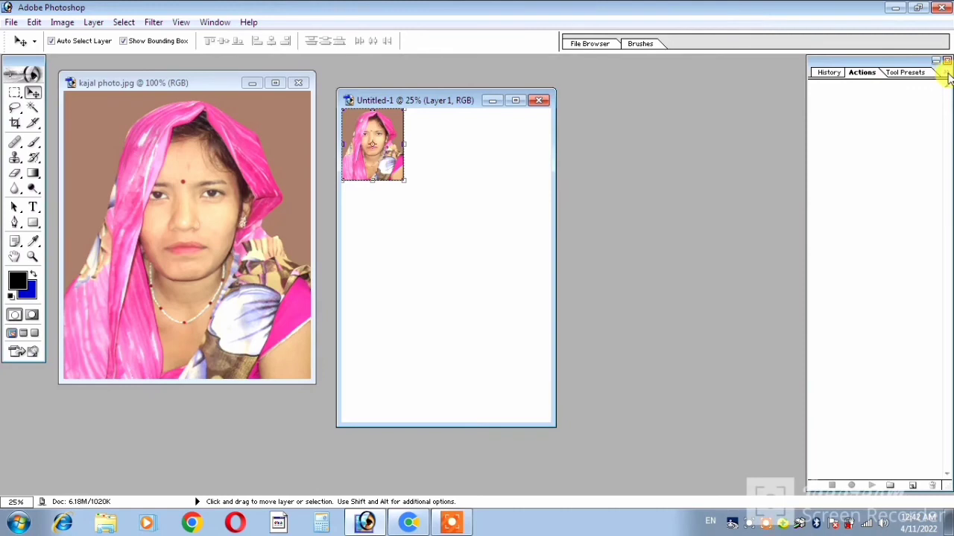
{"action": "left_click", "coordinate": [945, 74]}
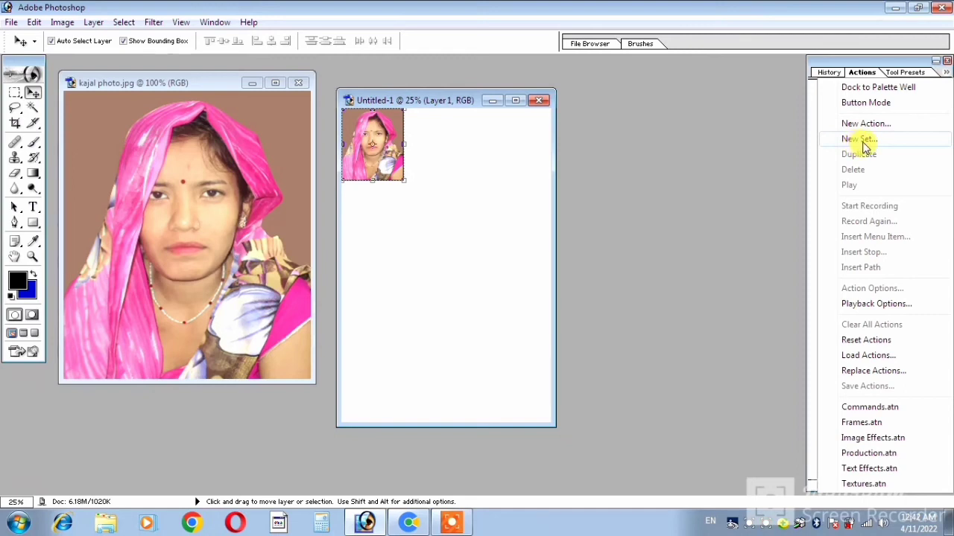
Step: Create a new action set named 'passport' in the Actions panel
{"action": "left_click", "coordinate": [861, 139]}
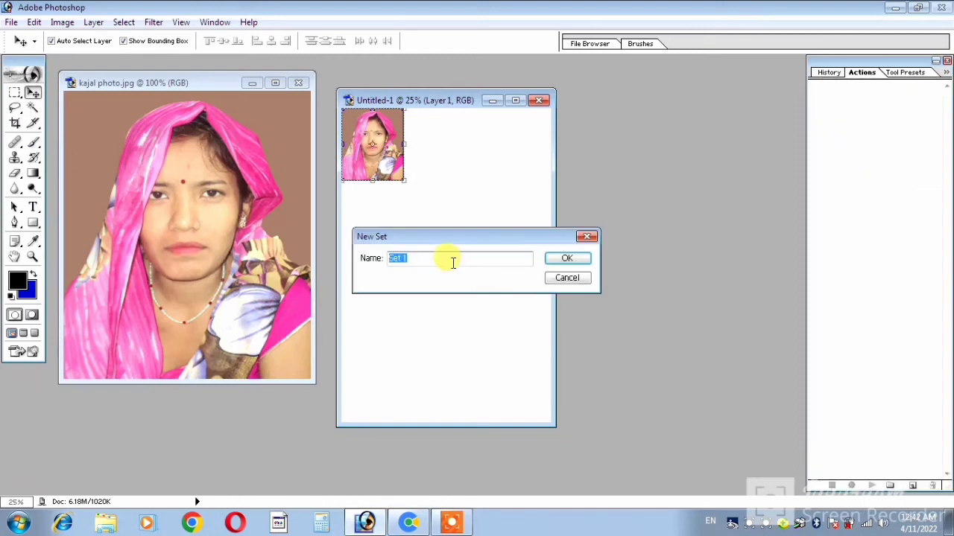
{"action": "type", "text": "passport"}
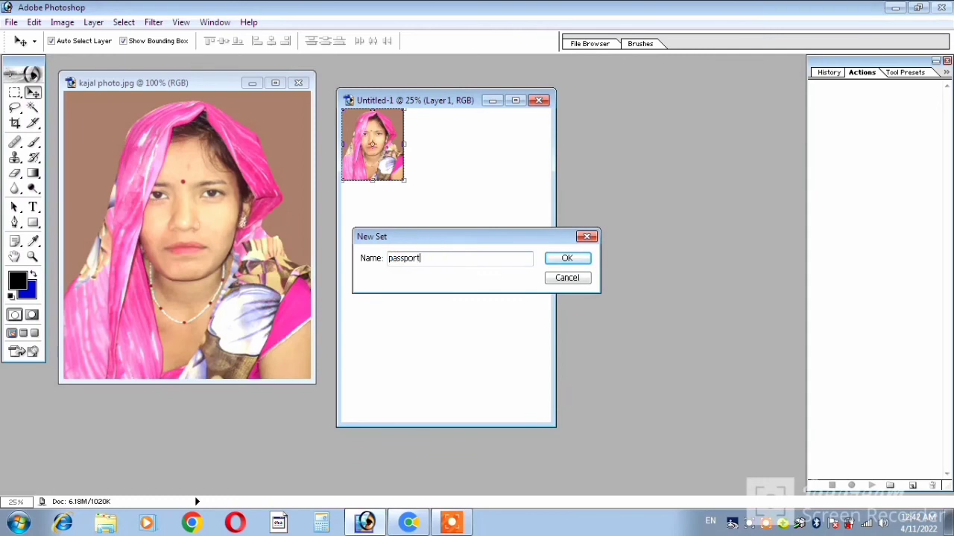
{"action": "left_click", "coordinate": [568, 258]}
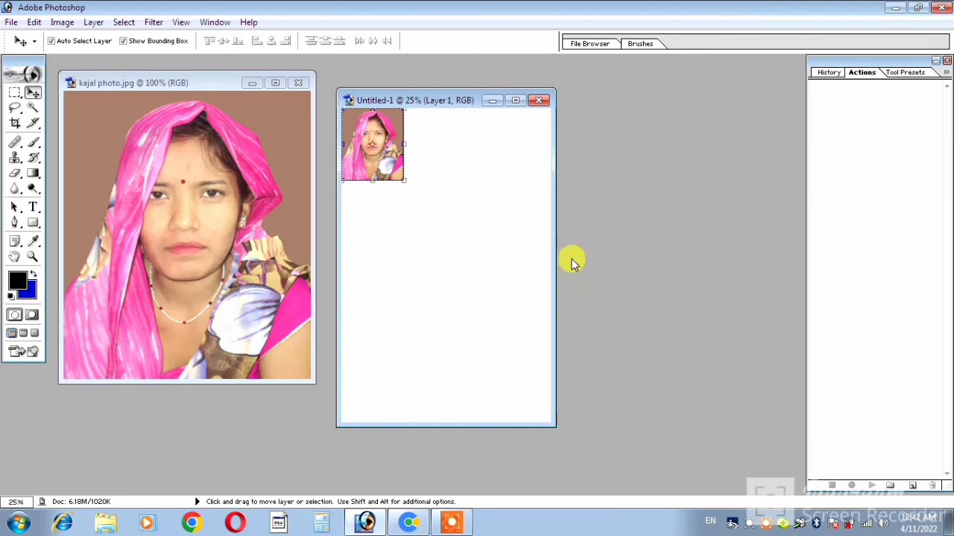
{"action": "left_click", "coordinate": [946, 74]}
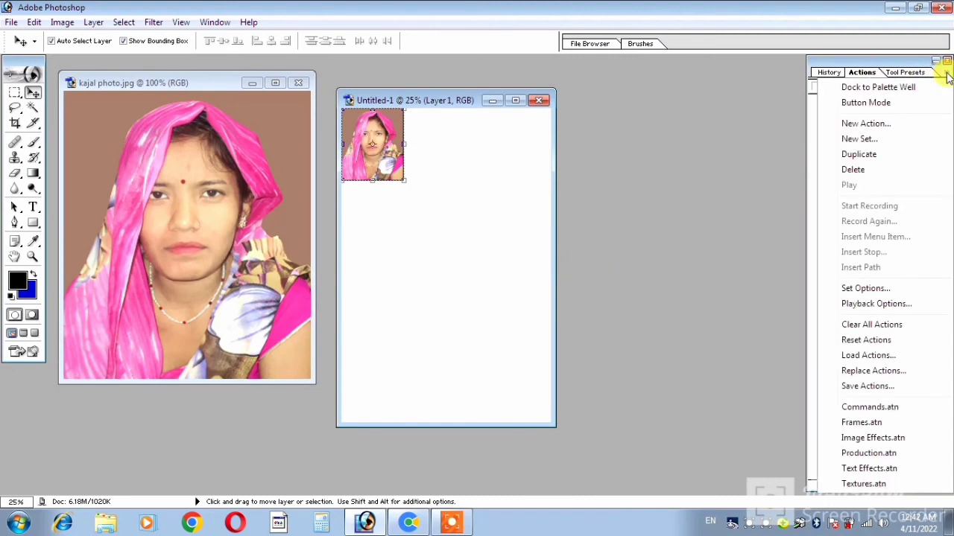
Step: Create the 'passport size photo' action with shortcut Control+F3 and start recording
{"action": "left_click", "coordinate": [855, 125]}
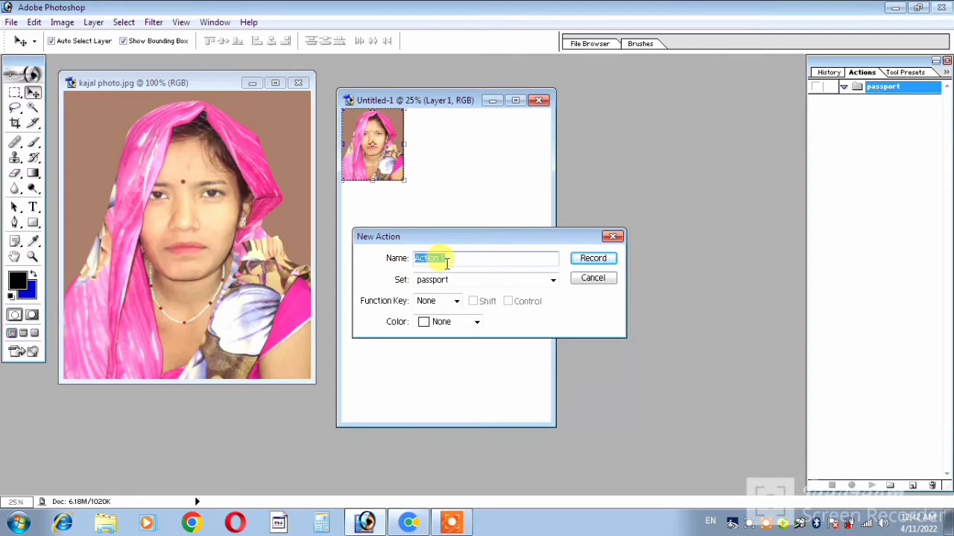
{"action": "type", "text": "passport size photo"}
{"action": "left_click_drag", "start_coordinate": [484, 259], "coordinate": [393, 273]}
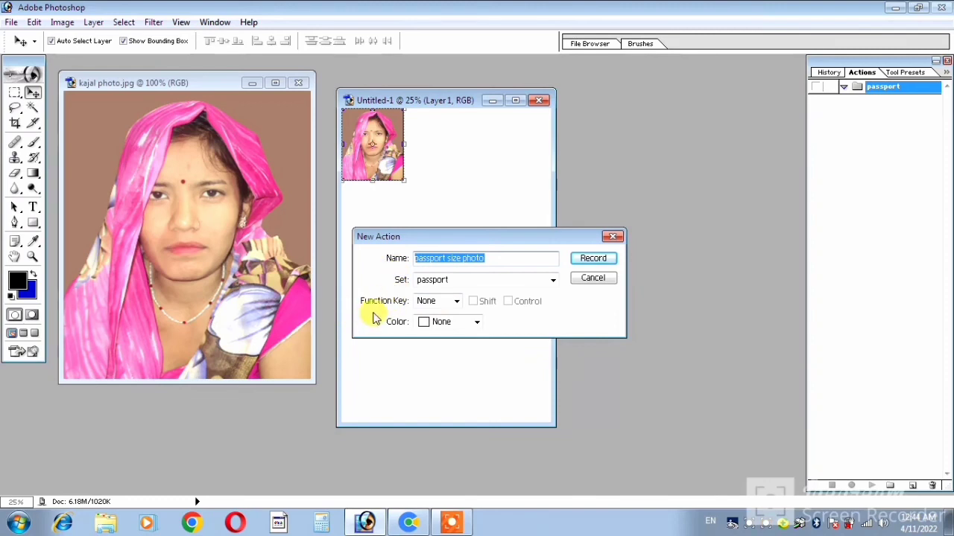
{"action": "left_click", "coordinate": [457, 302]}
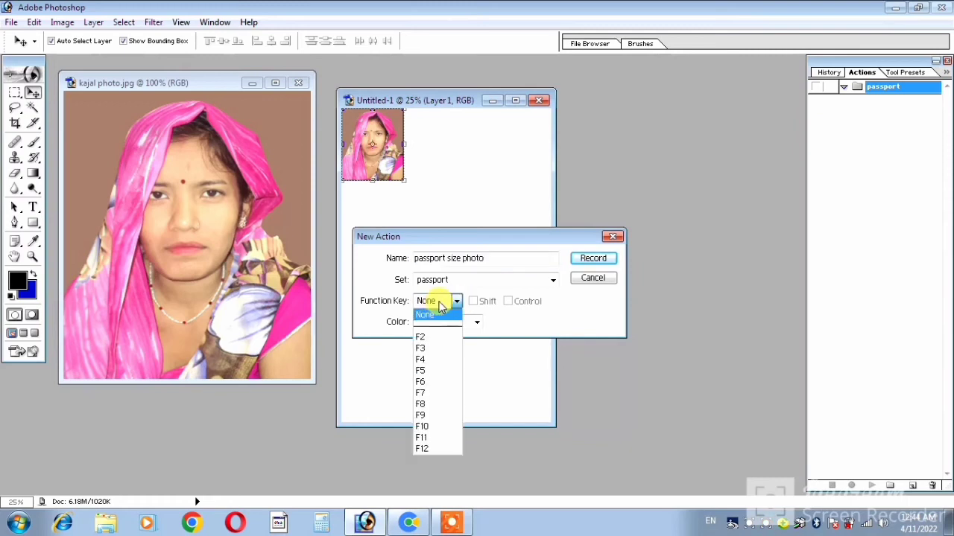
{"action": "left_click", "coordinate": [427, 350]}
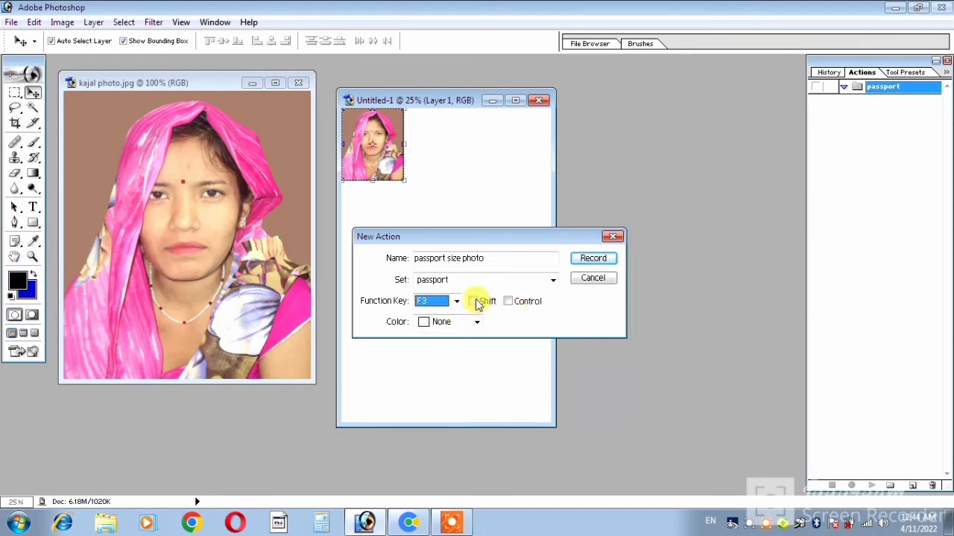
{"action": "left_click", "coordinate": [508, 301]}
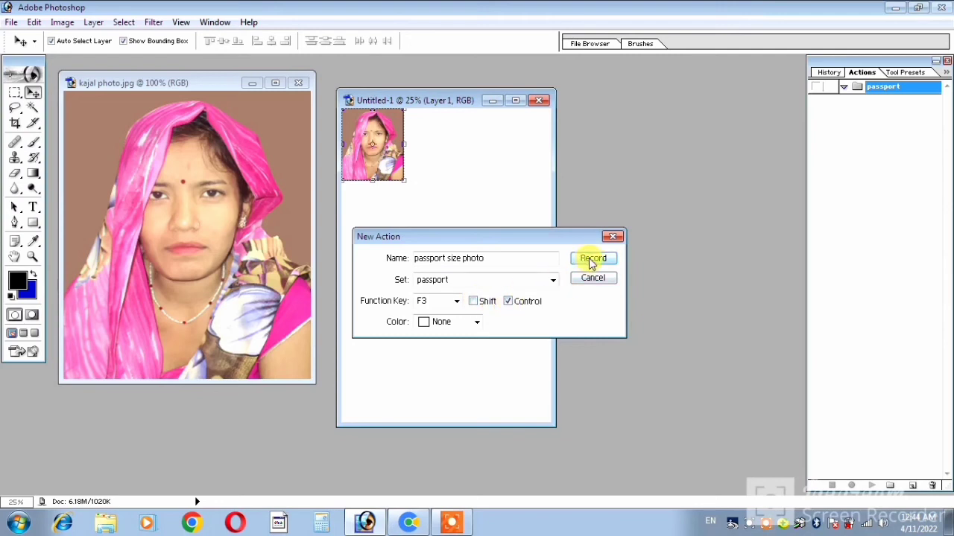
{"action": "left_click", "coordinate": [592, 258]}
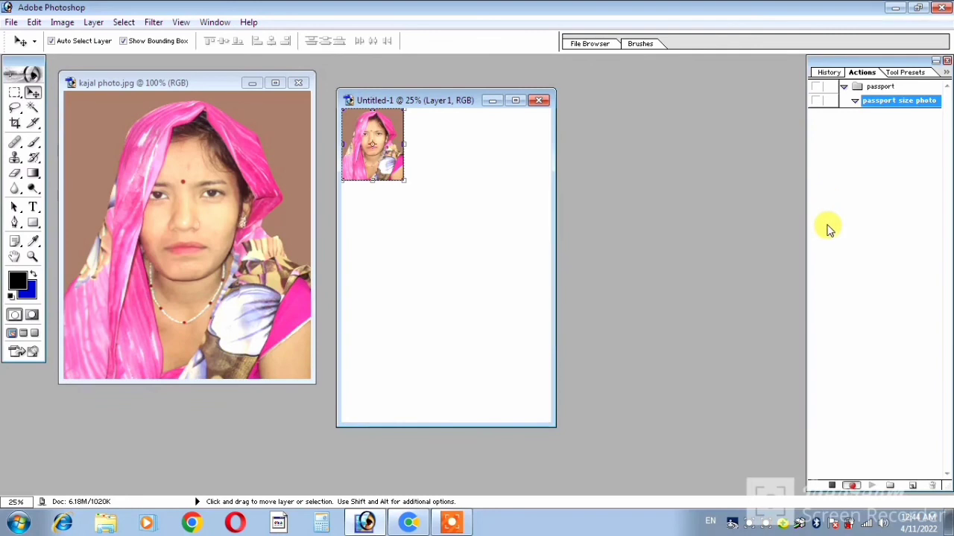
Step: Restart recording and Alt-drag photo copies to fill out the upper rows
{"action": "left_click", "coordinate": [832, 486]}
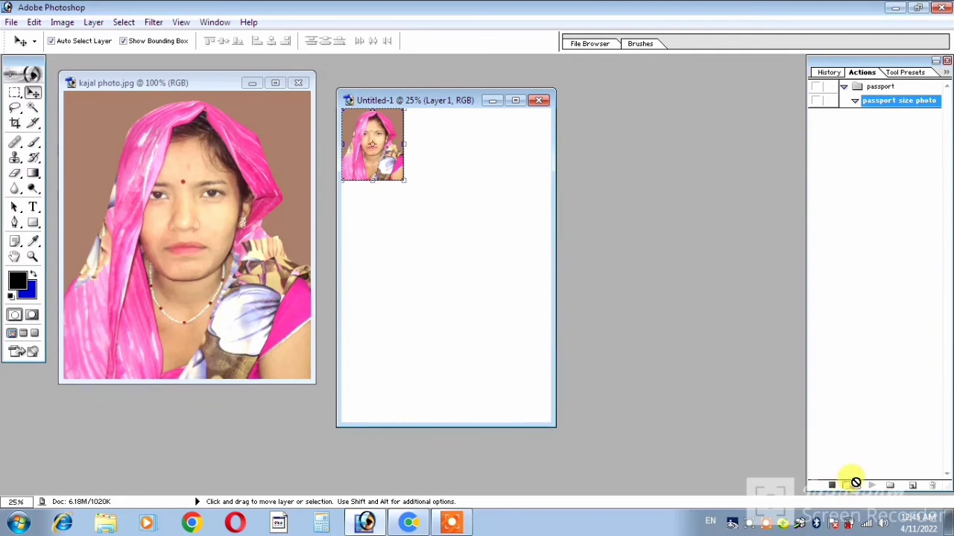
{"action": "left_click", "coordinate": [852, 485]}
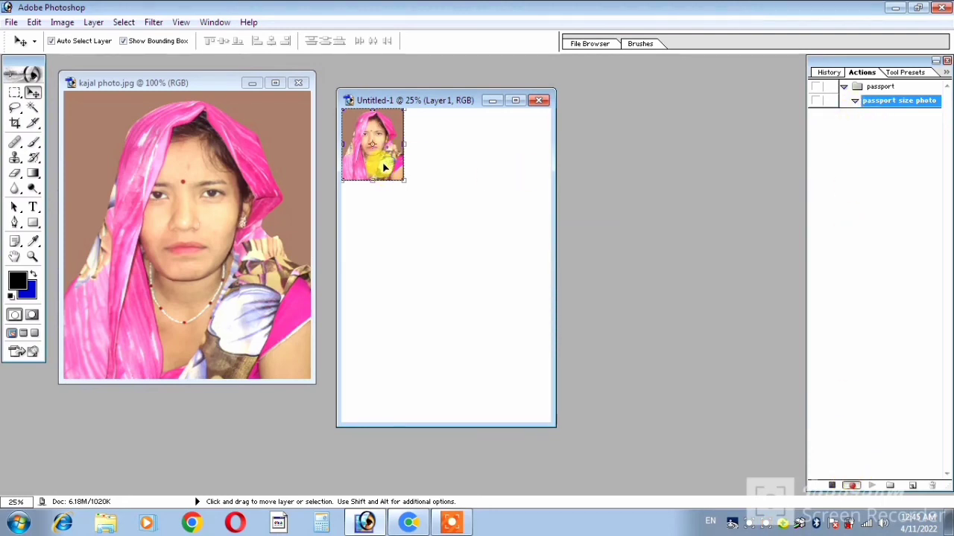
{"action": "key", "text": "alt"}
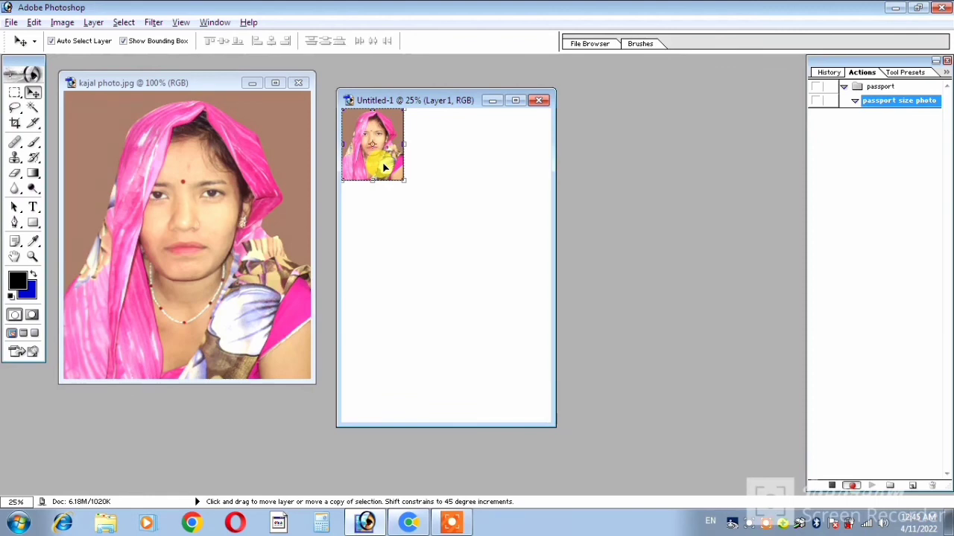
{"action": "mouse_move", "coordinate": [383, 168]}
{"action": "left_mouse_down"}
{"action": "mouse_move", "coordinate": [522, 176]}
{"action": "mouse_move", "coordinate": [388, 256]}
{"action": "mouse_move", "coordinate": [457, 254]}
{"action": "left_mouse_up"}
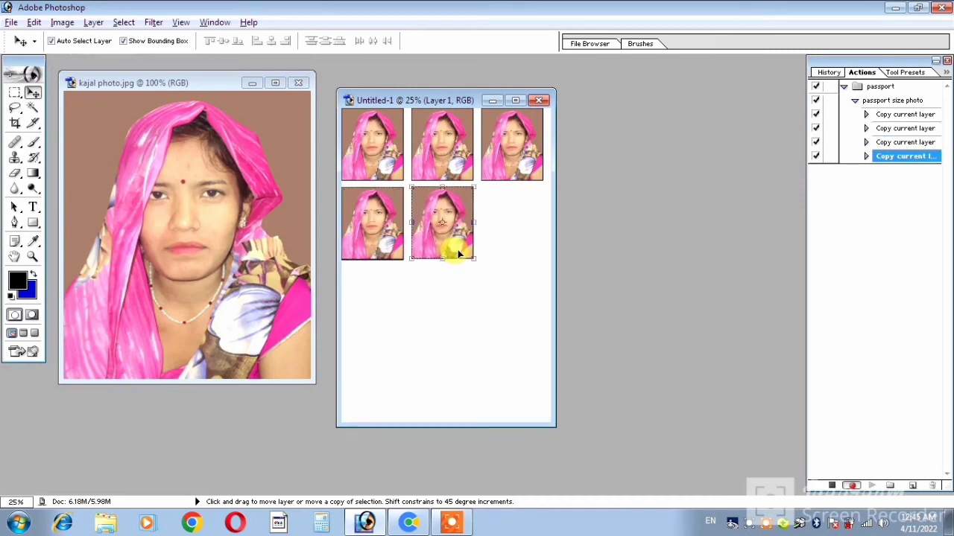
{"action": "left_click_drag", "start_coordinate": [457, 254], "coordinate": [527, 252]}
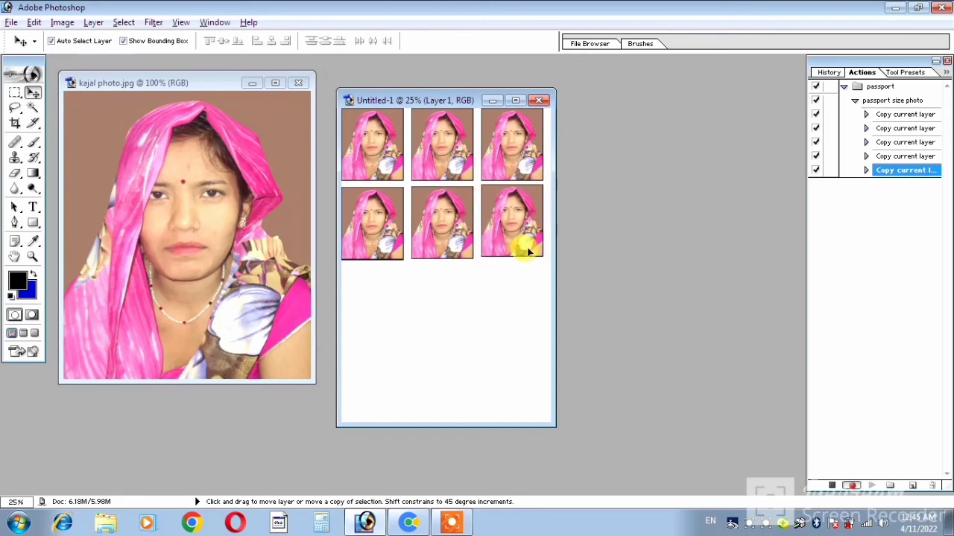
Step: Add copies in rows 3 and 4, nudging the row 4, column 3 copy into place
{"action": "key", "text": "alt+Right"}
{"action": "key", "text": "alt+Right"}
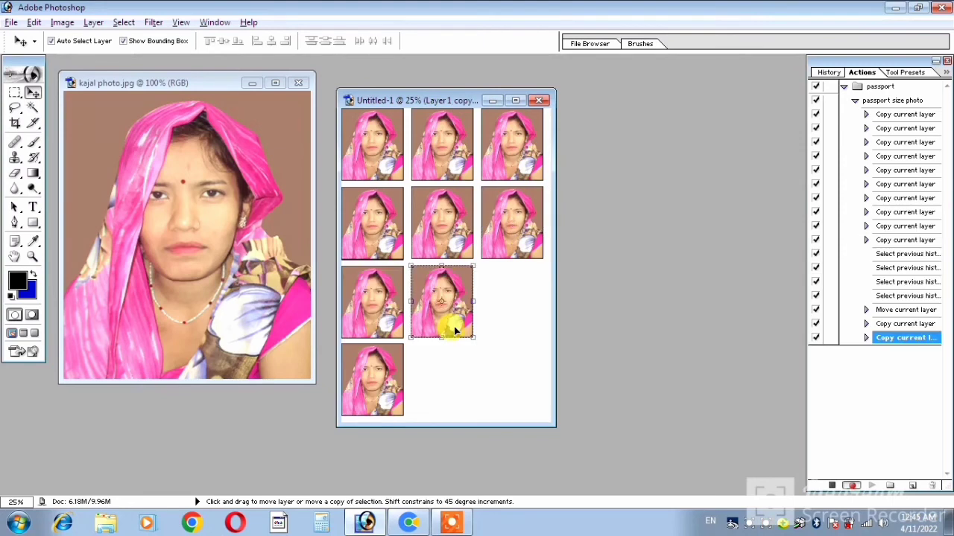
{"action": "mouse_move", "coordinate": [453, 327]}
{"action": "left_mouse_down"}
{"action": "mouse_move", "coordinate": [507, 335]}
{"action": "mouse_move", "coordinate": [523, 325]}
{"action": "mouse_move", "coordinate": [455, 404]}
{"action": "left_mouse_up"}
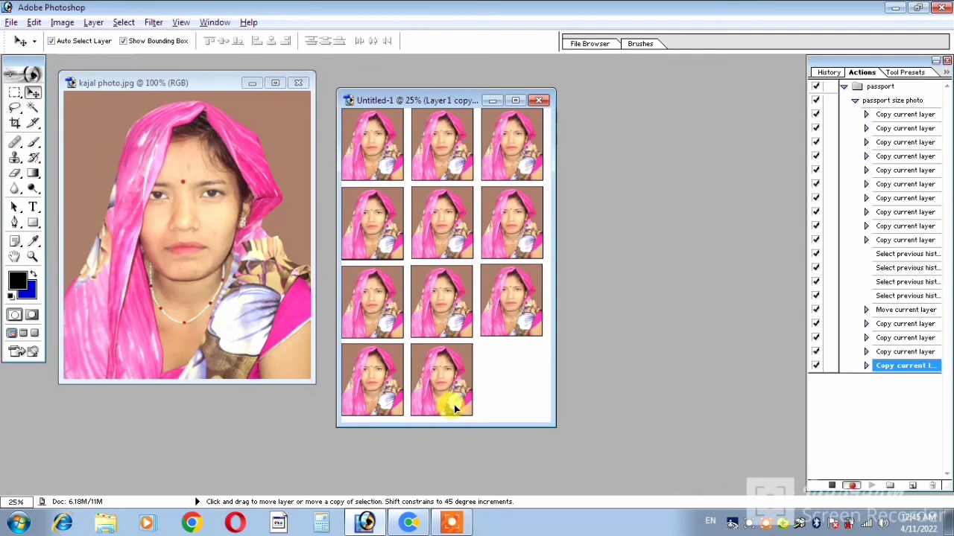
{"action": "left_click_drag", "start_coordinate": [454, 405], "coordinate": [522, 404]}
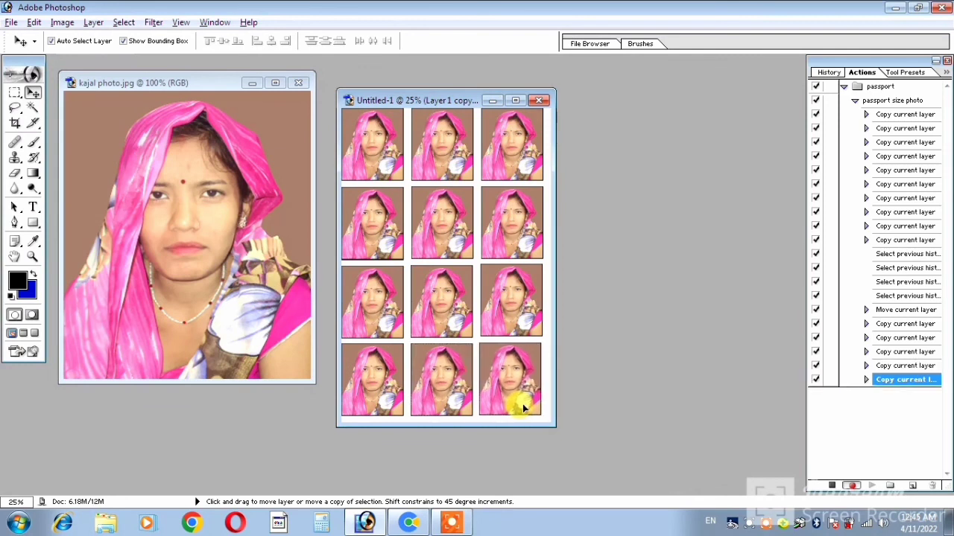
{"action": "key", "text": "Left"}
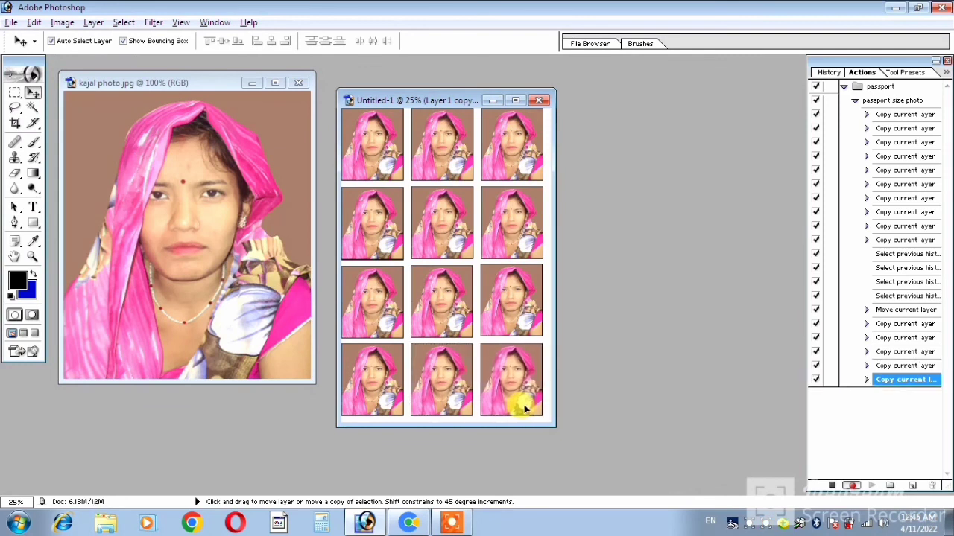
{"action": "left_click", "coordinate": [525, 408]}
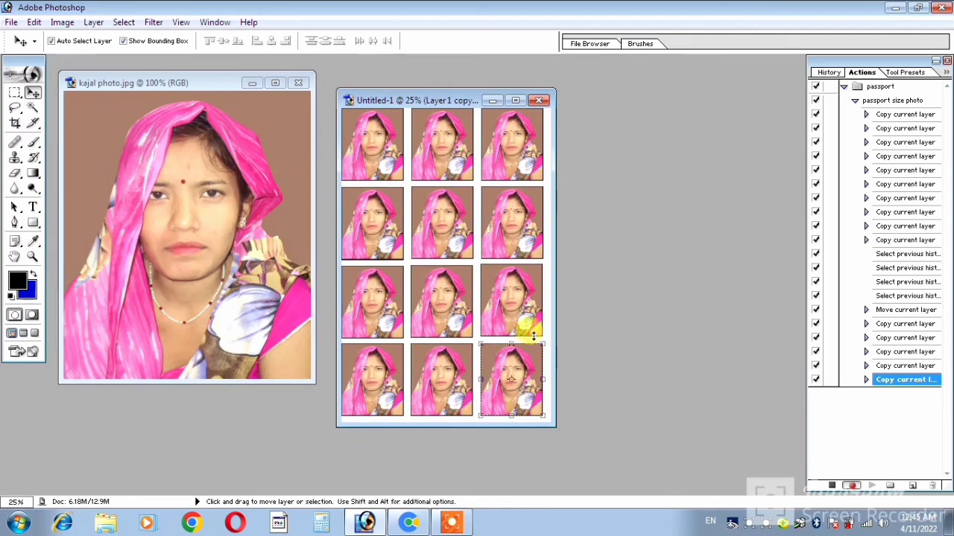
{"action": "left_click", "coordinate": [514, 302]}
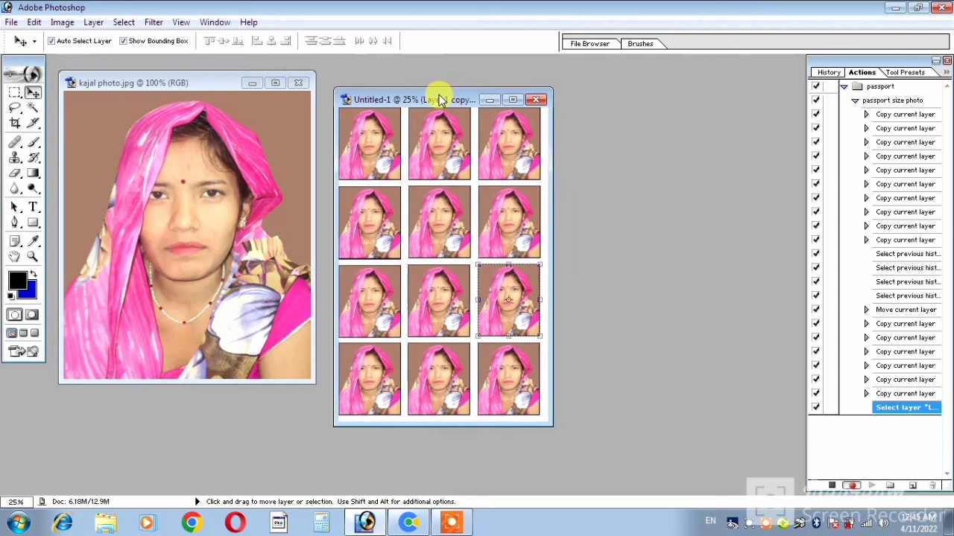
Step: Stop recording the action and close Untitled-1 without saving
{"action": "left_click_drag", "start_coordinate": [441, 91], "coordinate": [437, 88]}
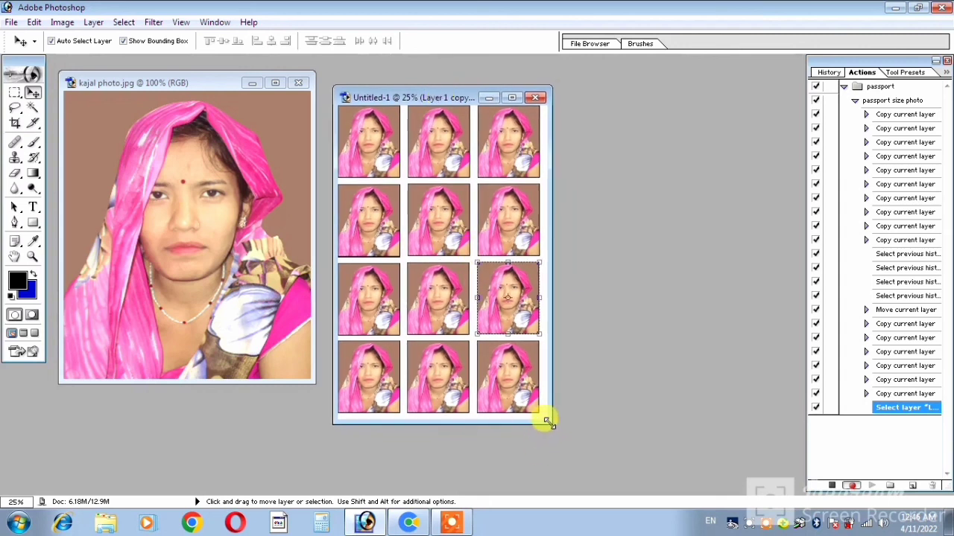
{"action": "left_click_drag", "start_coordinate": [547, 422], "coordinate": [581, 478]}
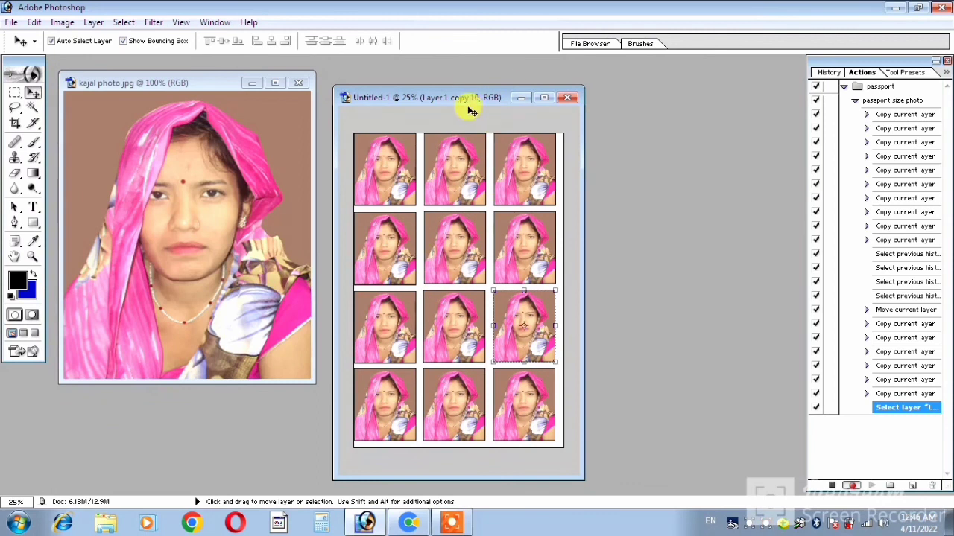
{"action": "left_click", "coordinate": [831, 487]}
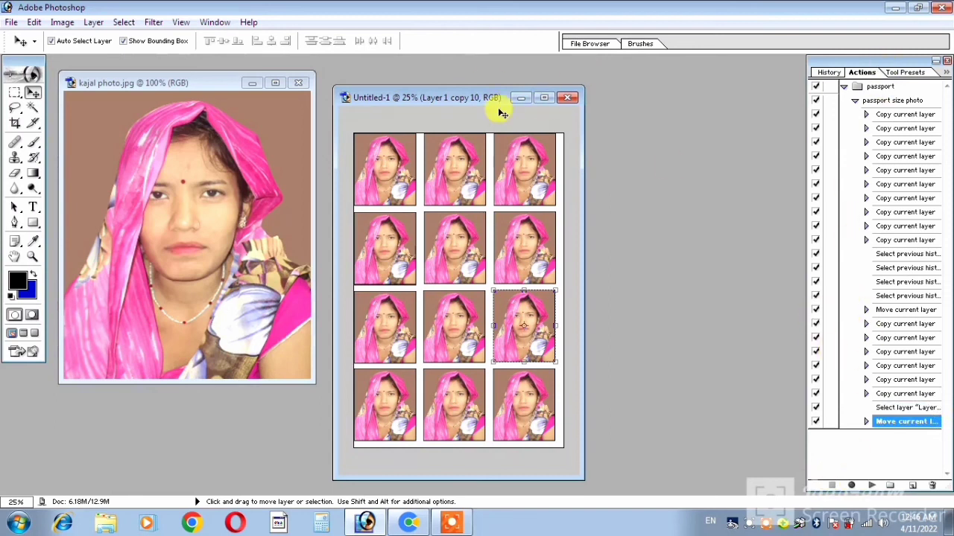
{"action": "left_click", "coordinate": [568, 100]}
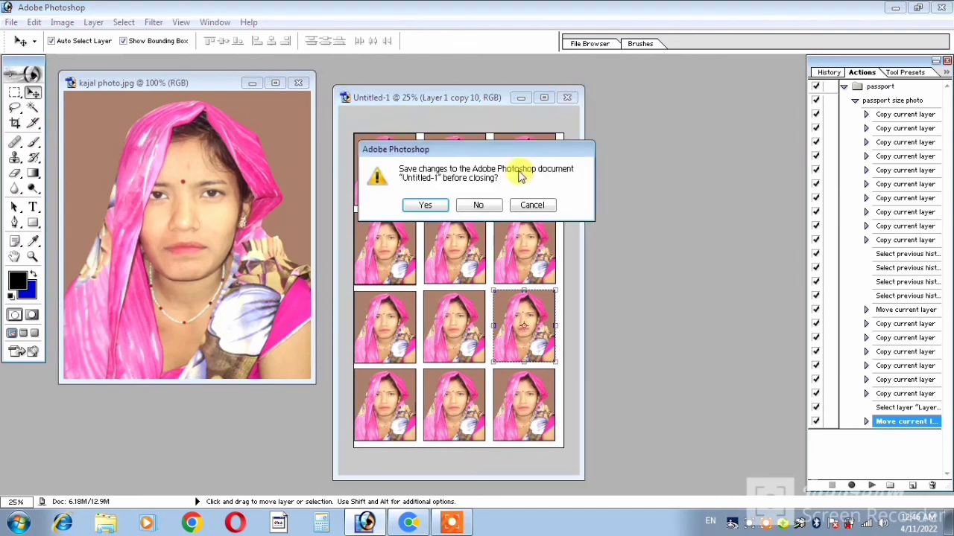
{"action": "left_click", "coordinate": [475, 209]}
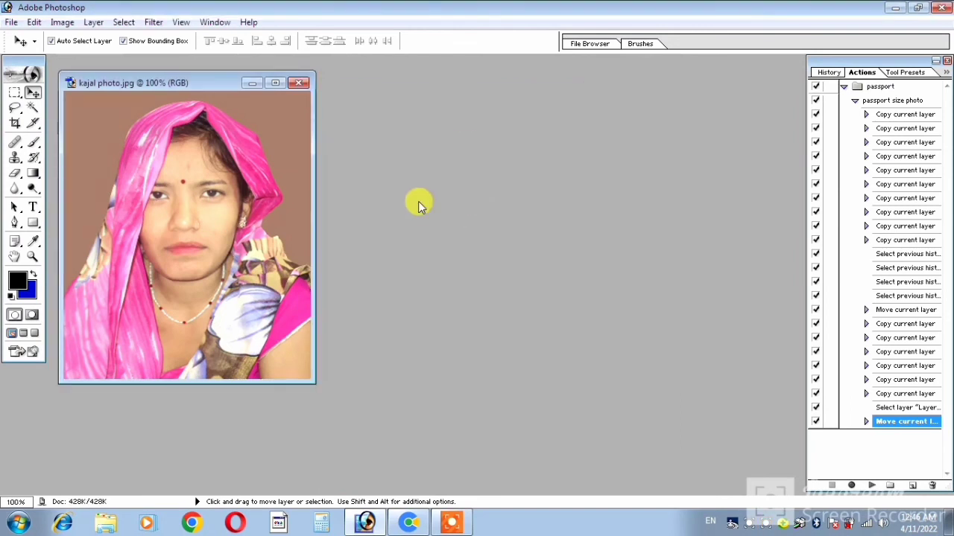
Step: Create a blank 4x6 sheet, copy the kajal photo into its top-left corner, and stroke it
{"action": "key", "text": "ctrl+n"}
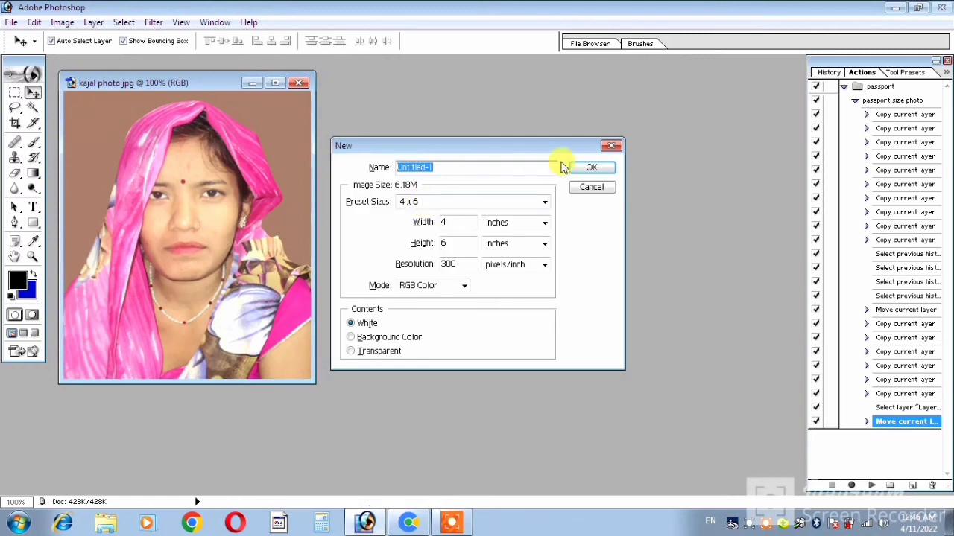
{"action": "left_click", "coordinate": [586, 169]}
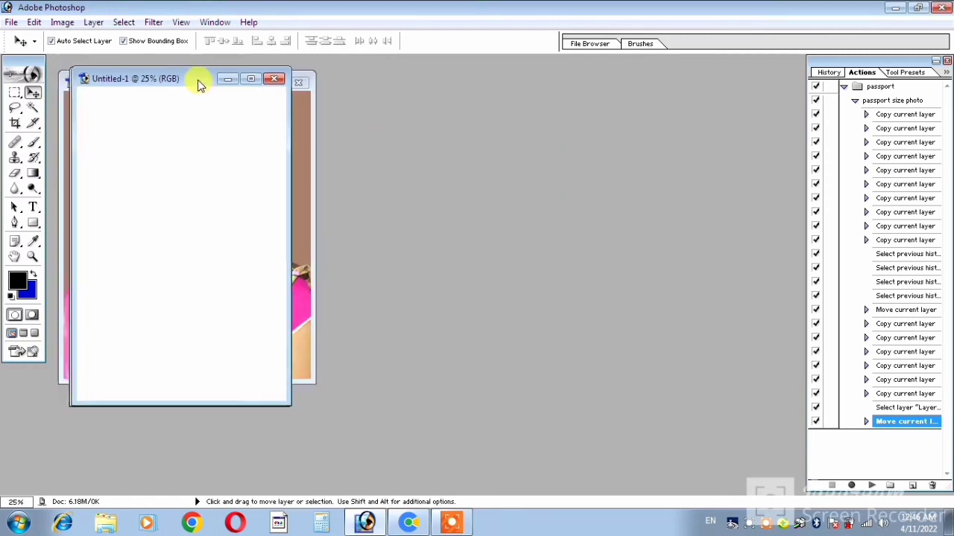
{"action": "left_click_drag", "start_coordinate": [197, 84], "coordinate": [486, 109]}
{"action": "left_click", "coordinate": [251, 161]}
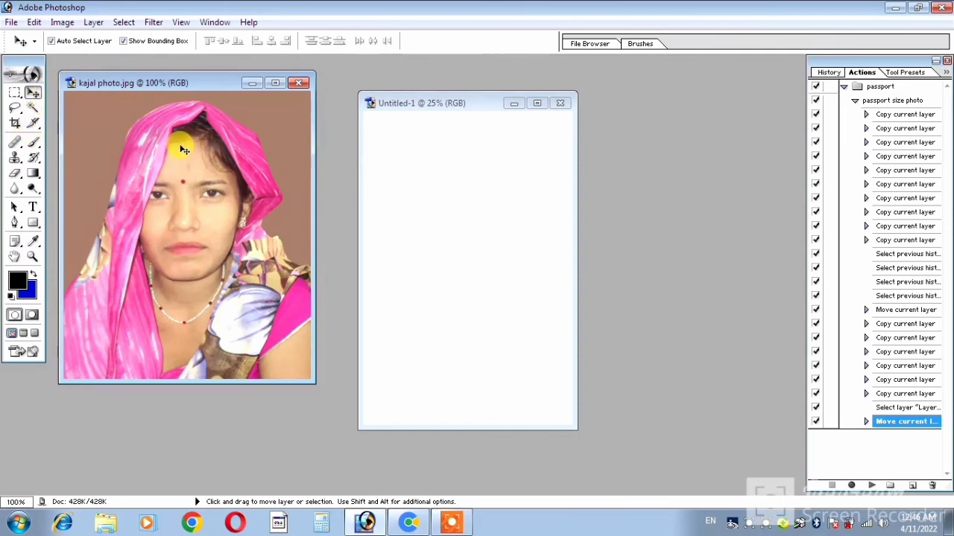
{"action": "mouse_move", "coordinate": [275, 154]}
{"action": "left_mouse_down"}
{"action": "mouse_move", "coordinate": [436, 178]}
{"action": "mouse_move", "coordinate": [390, 148]}
{"action": "left_mouse_up"}
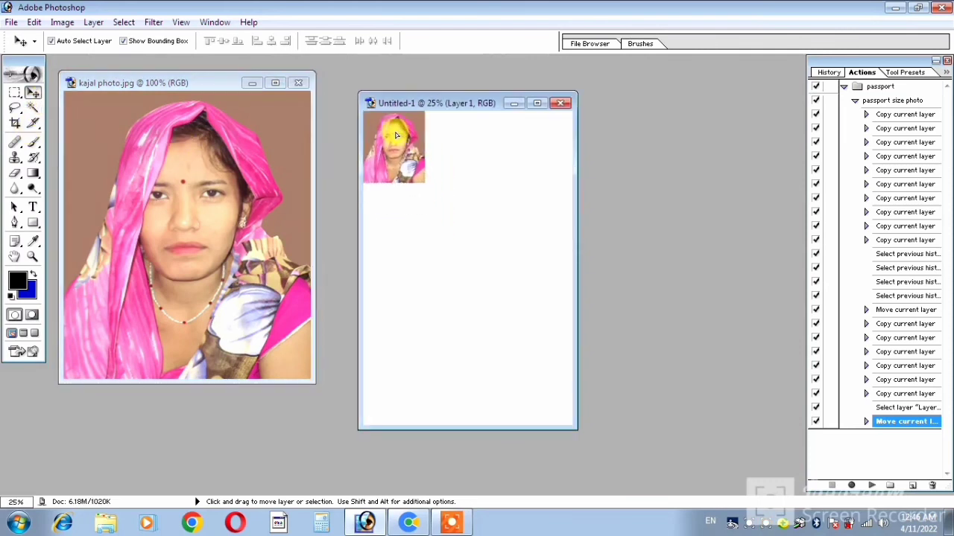
{"action": "left_click", "coordinate": [35, 22]}
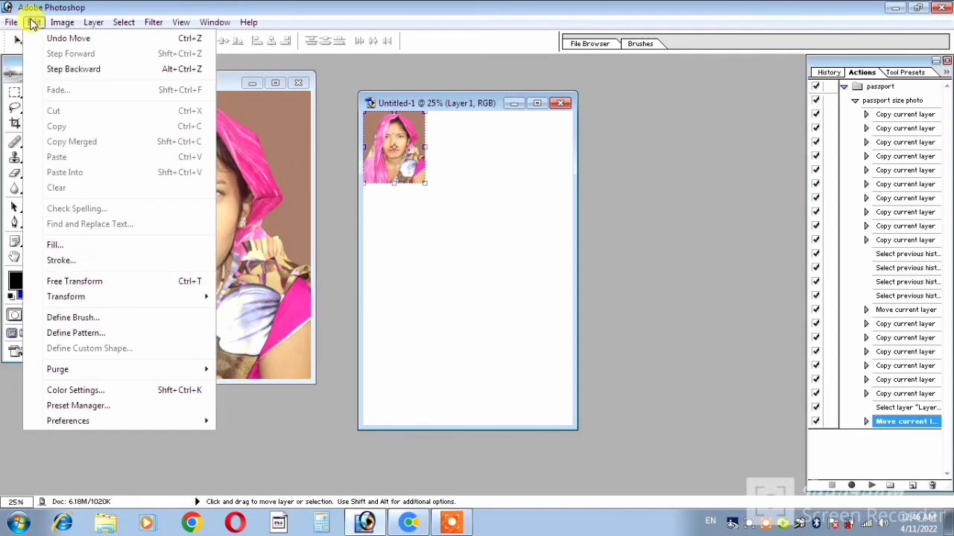
{"action": "left_click", "coordinate": [52, 258]}
{"action": "key", "text": "Return"}
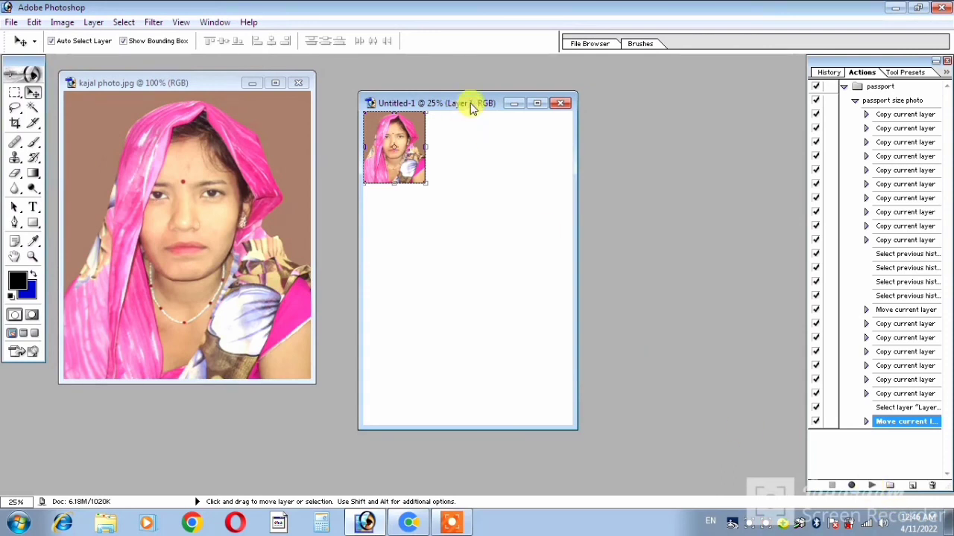
Step: Test the passport size photo action on the sheet, then close it without saving
{"action": "left_click_drag", "start_coordinate": [471, 104], "coordinate": [463, 120]}
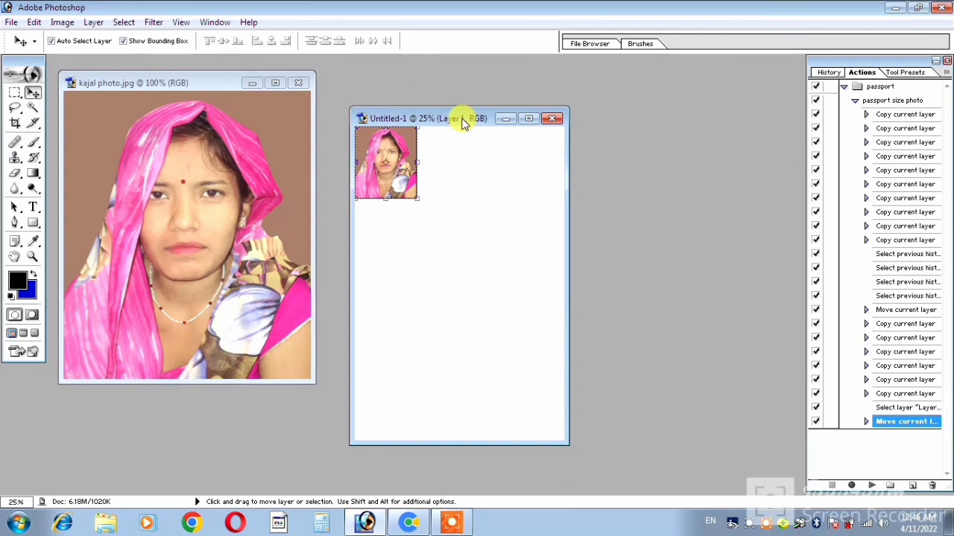
{"action": "key", "text": "F2"}
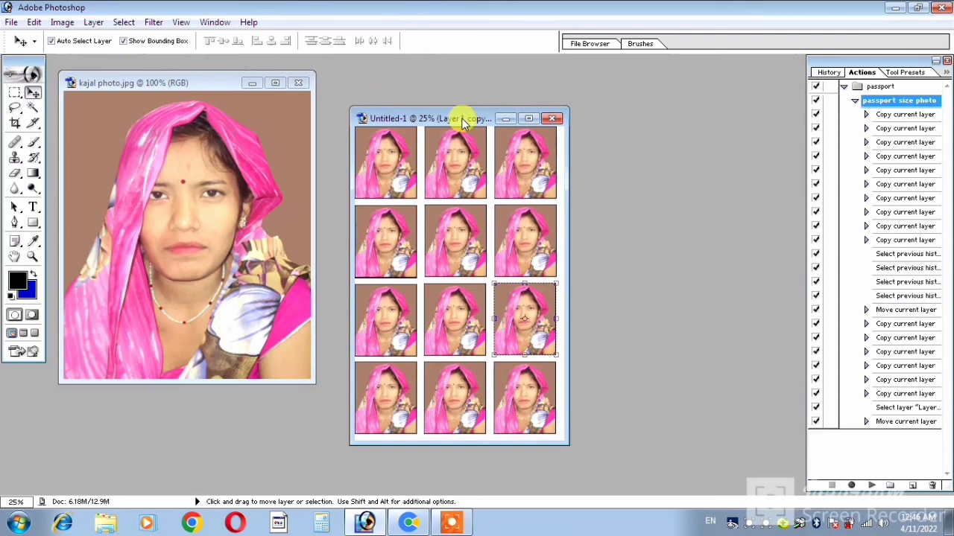
{"action": "left_click", "coordinate": [551, 119]}
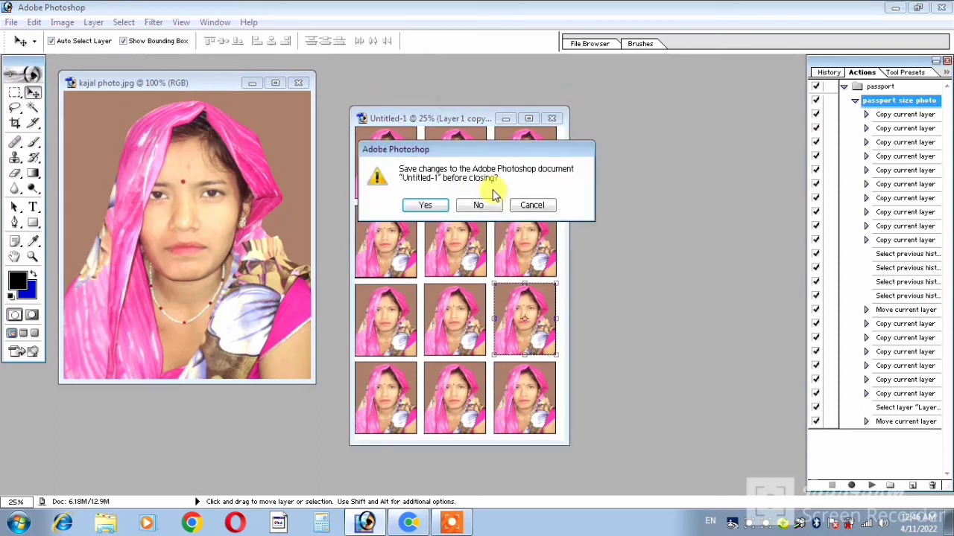
{"action": "left_click", "coordinate": [477, 206]}
Step: Create a fresh 4x6 sheet beside the photo and copy the kajal photo onto it
{"action": "key", "text": "ctrl+n"}
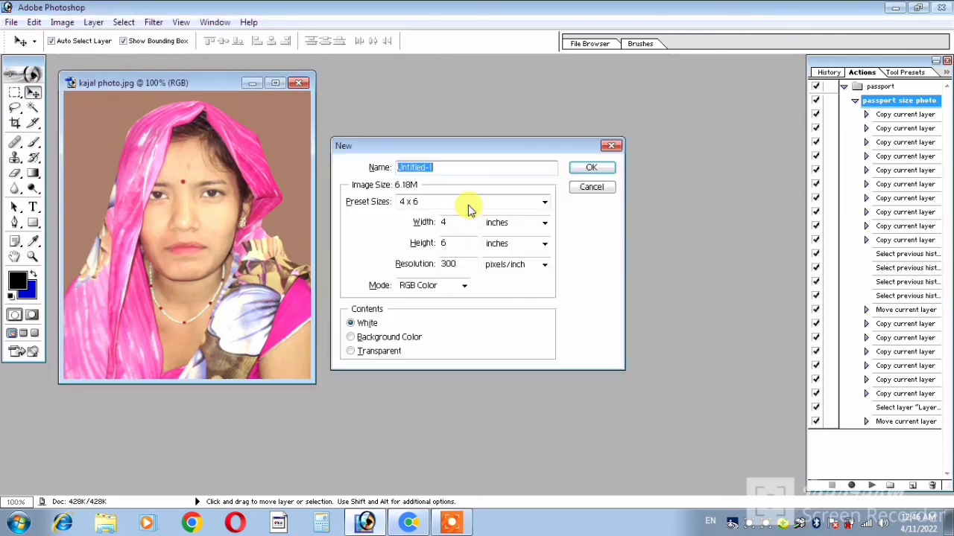
{"action": "key", "text": "Return"}
{"action": "left_click_drag", "start_coordinate": [192, 85], "coordinate": [463, 103]}
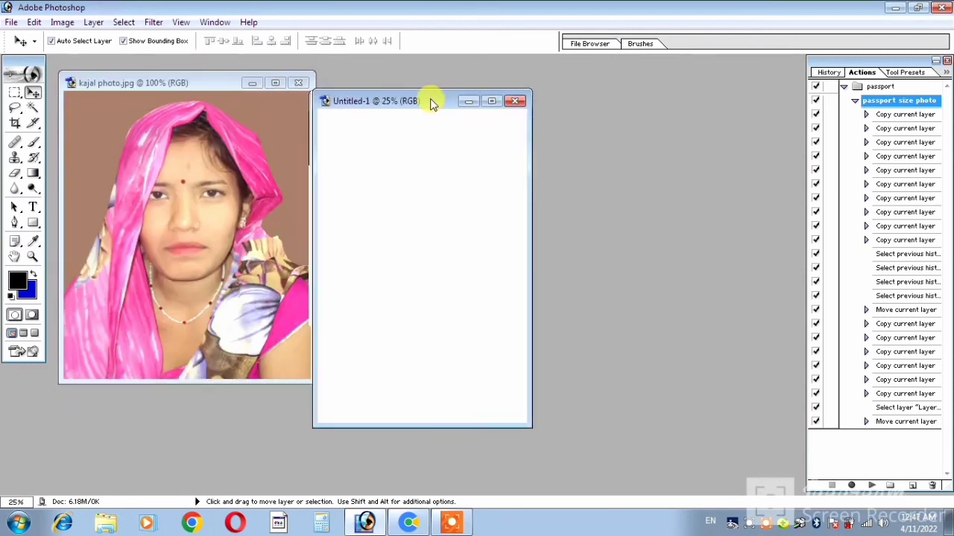
{"action": "left_click_drag", "start_coordinate": [193, 158], "coordinate": [386, 155]}
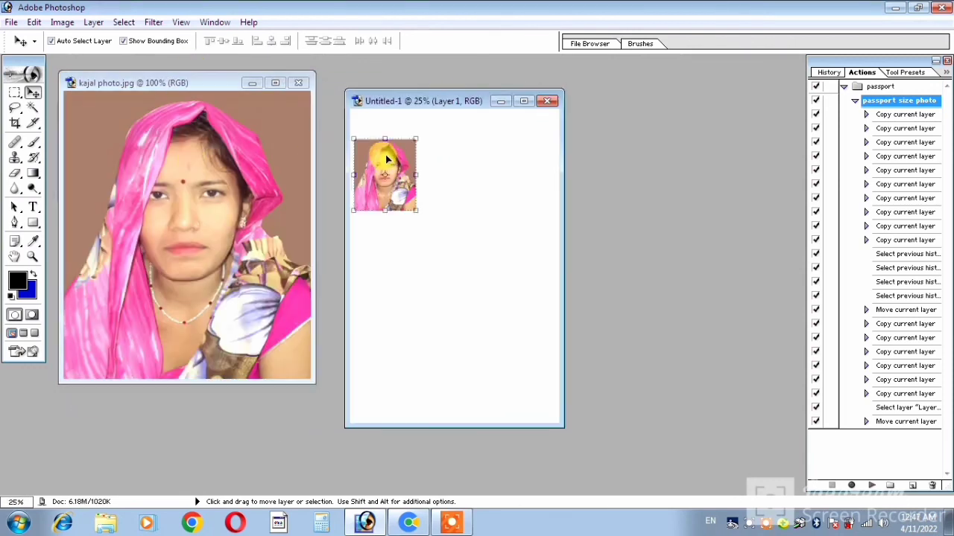
Step: Run the passport size photo action (F2) to fill Untitled-1 with a 3x4 grid
{"action": "left_click", "coordinate": [34, 23]}
{"action": "key", "text": "Escape"}
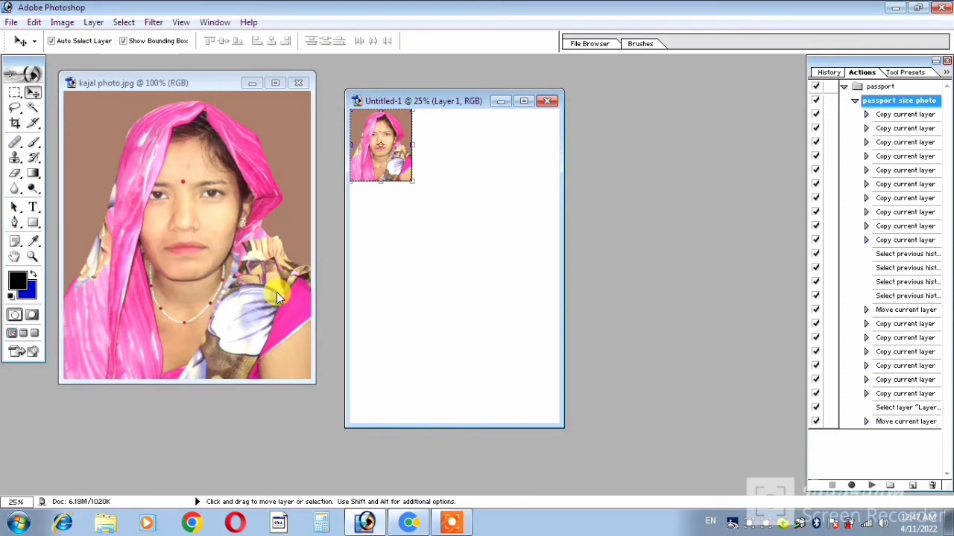
{"action": "key", "text": "F2"}
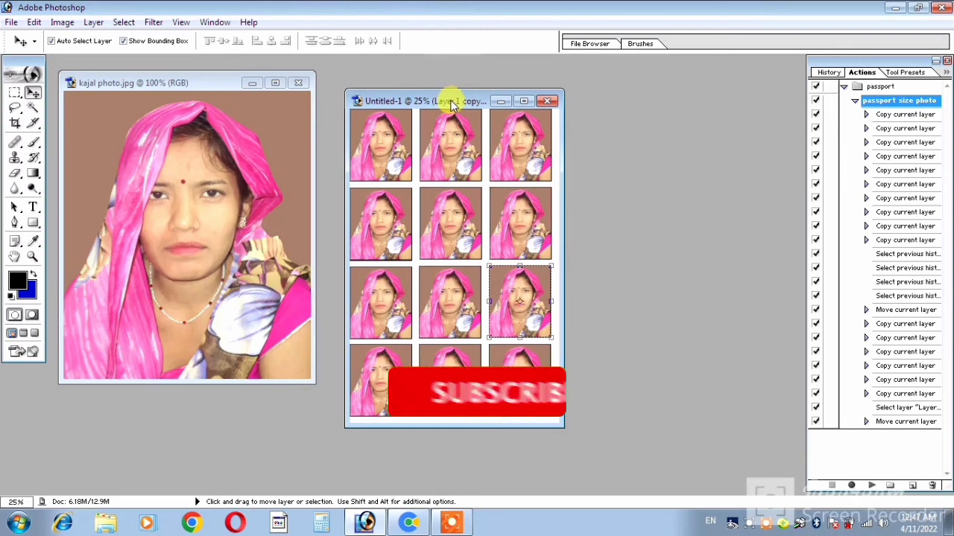
{"action": "left_click_drag", "start_coordinate": [443, 103], "coordinate": [434, 87]}
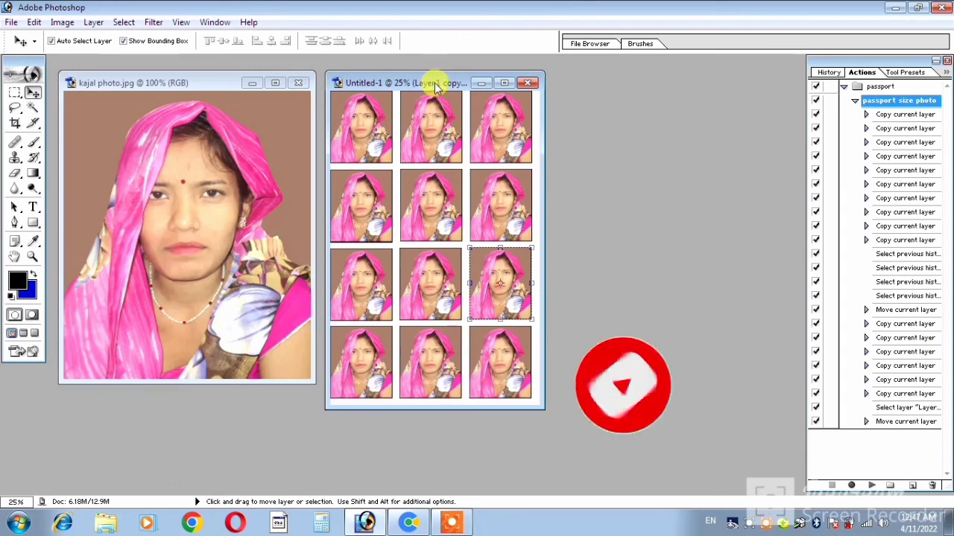
{"action": "left_click_drag", "start_coordinate": [434, 86], "coordinate": [440, 87]}
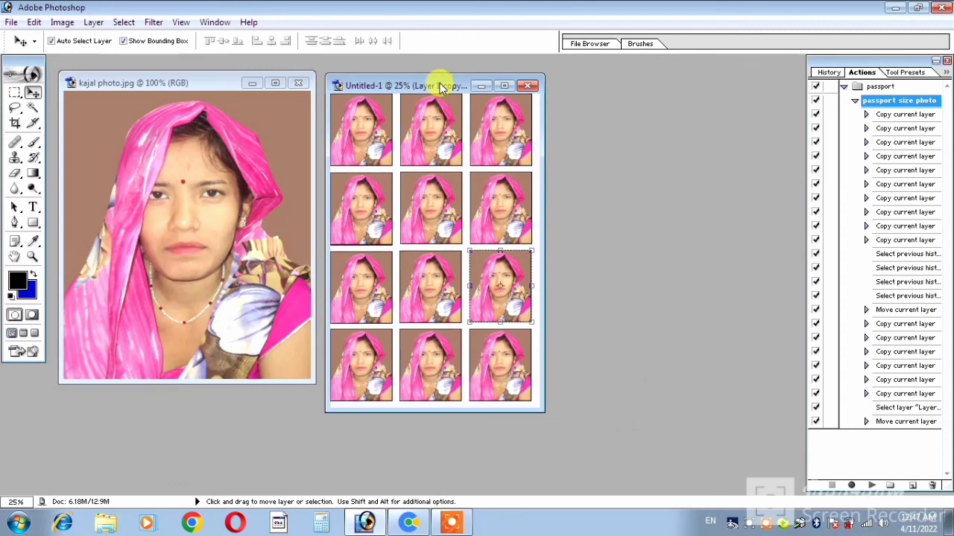